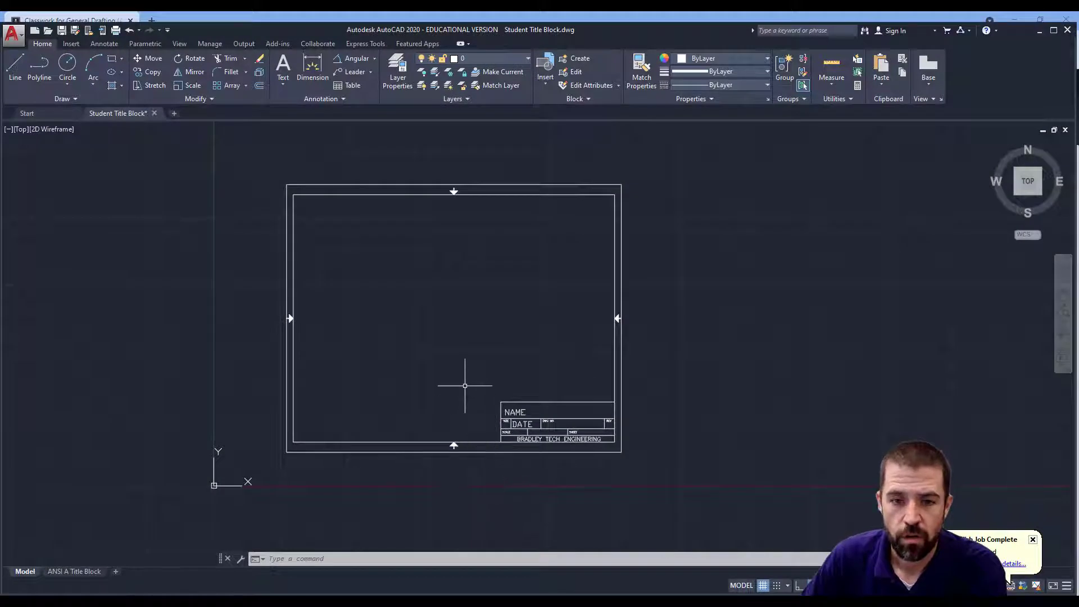
Zoom and pan to view the whole Student Title Block frame.
{"action": "scroll", "coordinate": [458, 366], "scroll_direction": "up", "scroll_amount": 2}
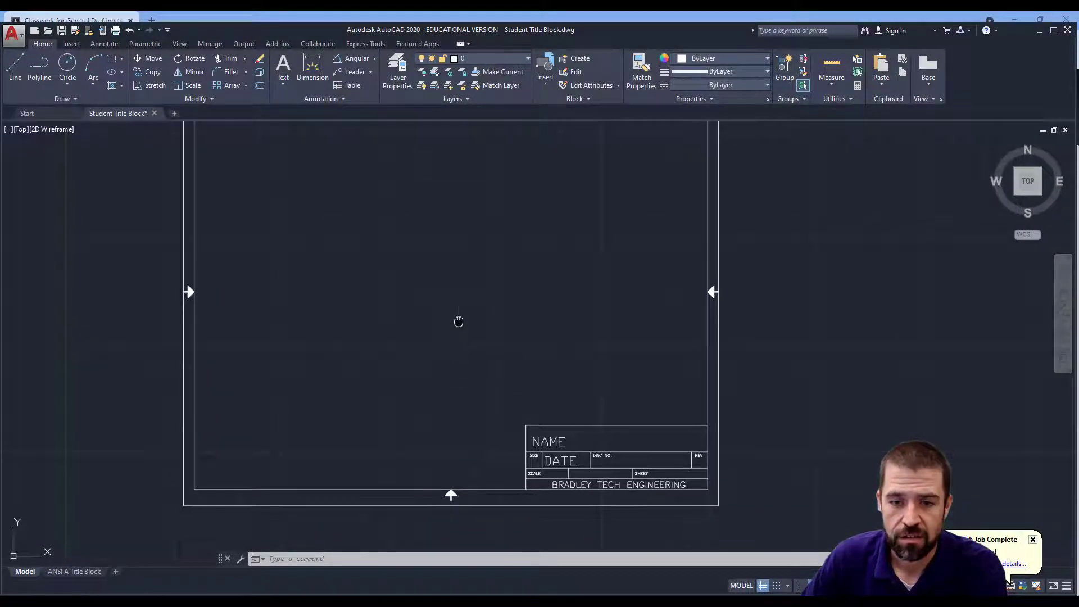
{"action": "middle_click_drag", "start_coordinate": [458, 322], "coordinate": [457, 337]}
{"action": "scroll", "coordinate": [457, 337], "scroll_direction": "down", "scroll_amount": 3}
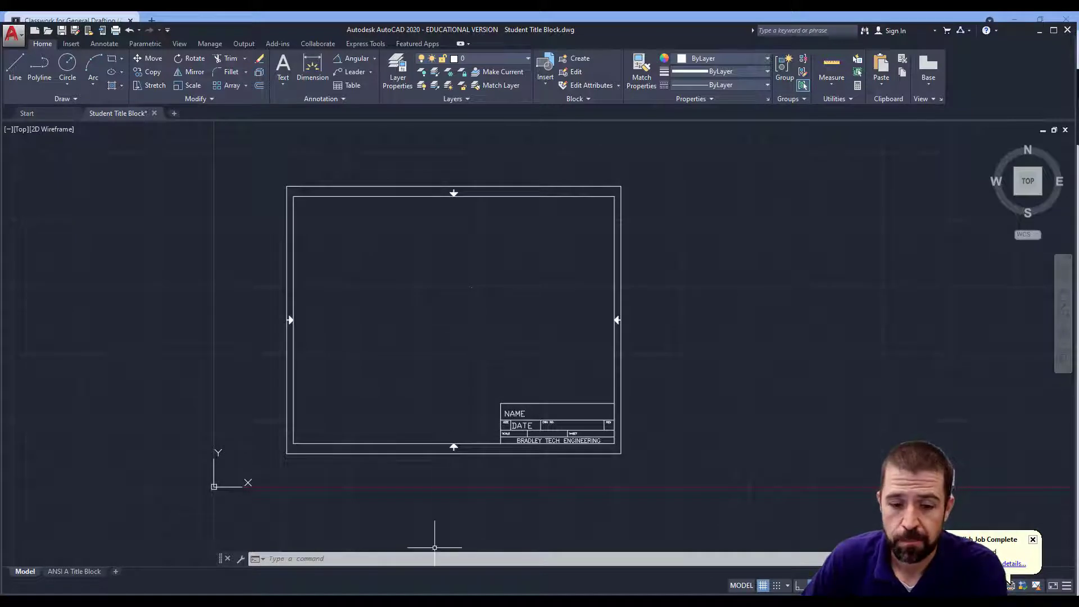
Switch to the Angle Practice PDF and zoom out until the whole page fits.
{"action": "mouse_move", "coordinate": [400, 604]}
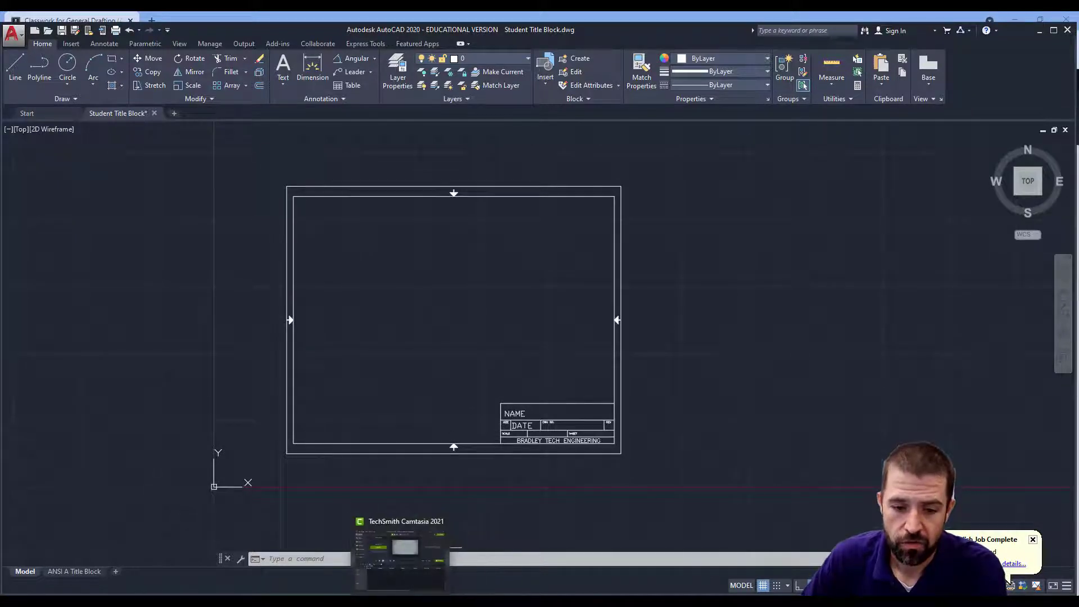
{"action": "key", "text": "alt+Tab"}
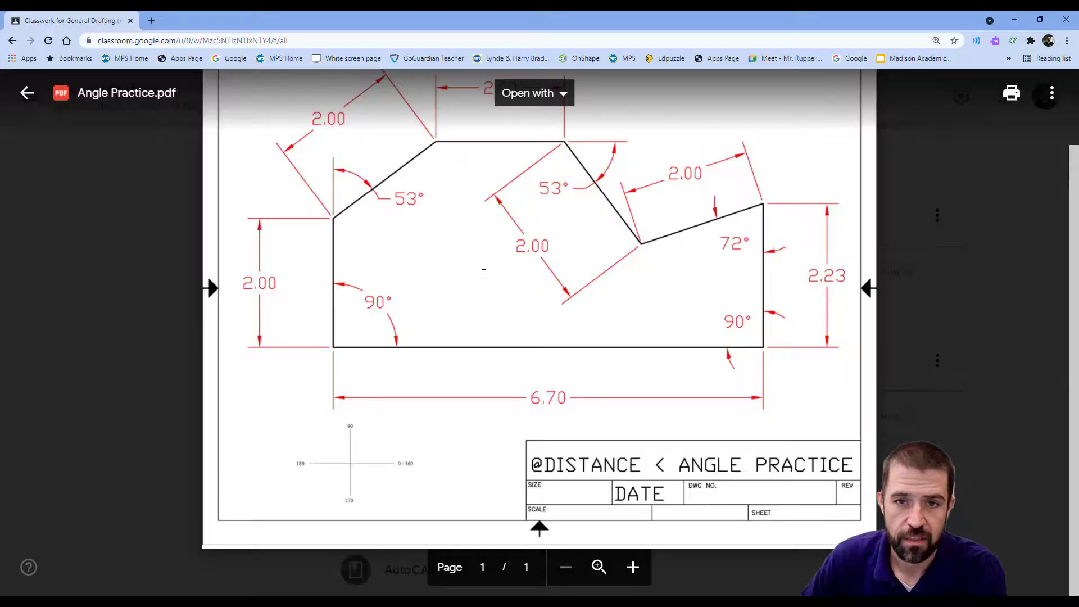
{"action": "scroll", "coordinate": [484, 274], "scroll_direction": "down", "scroll_amount": 2, "text": "ctrl"}
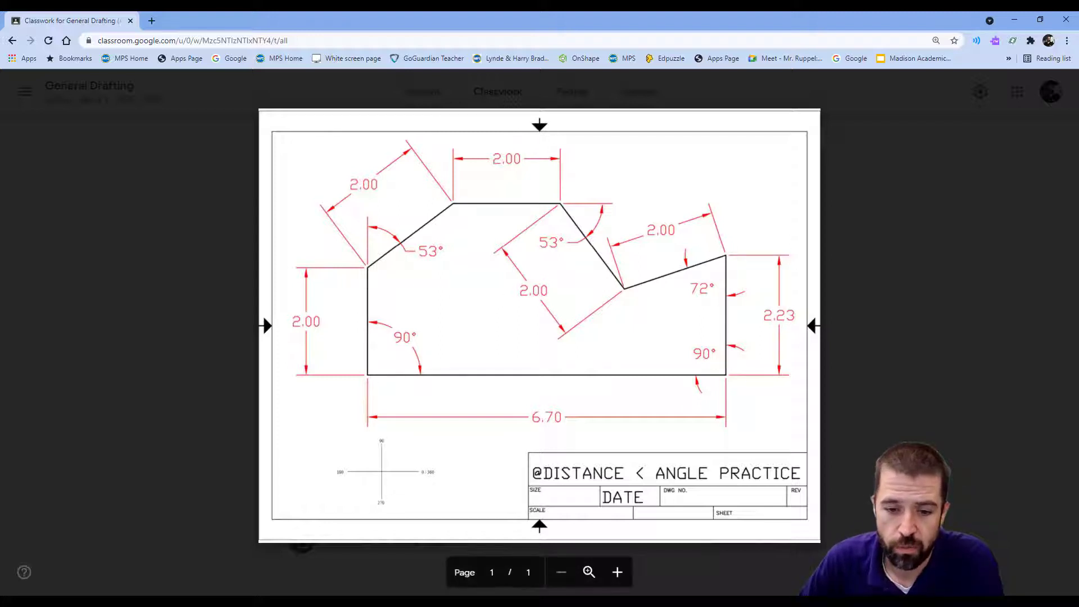
Start a line inside the frame with a 2.23-unit vertical right edge.
{"action": "key", "text": "alt+Tab"}
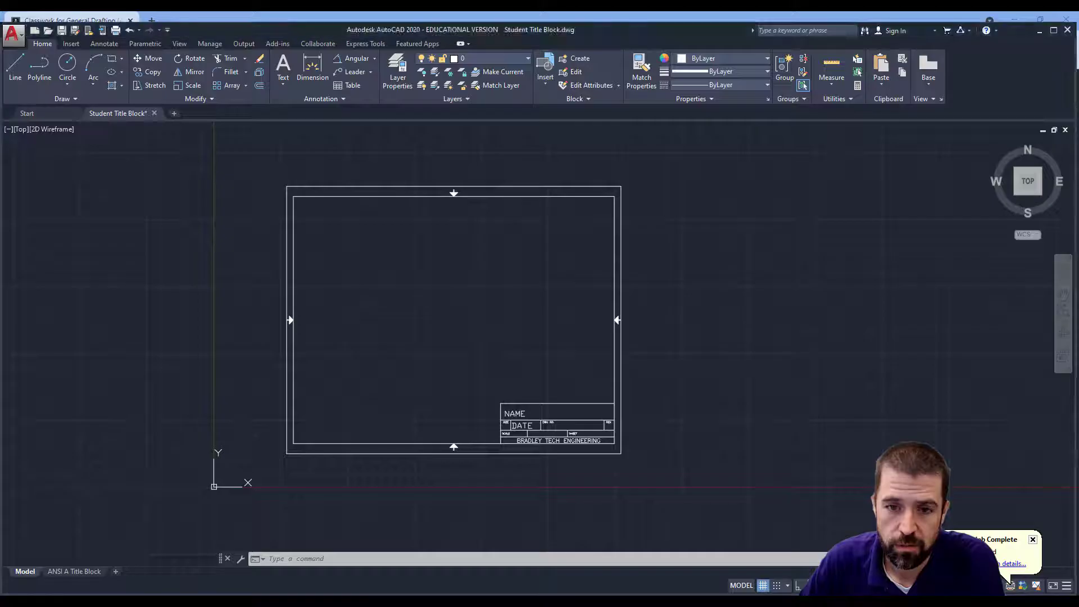
{"action": "left_click", "coordinate": [15, 73]}
{"action": "left_click", "coordinate": [547, 281]}
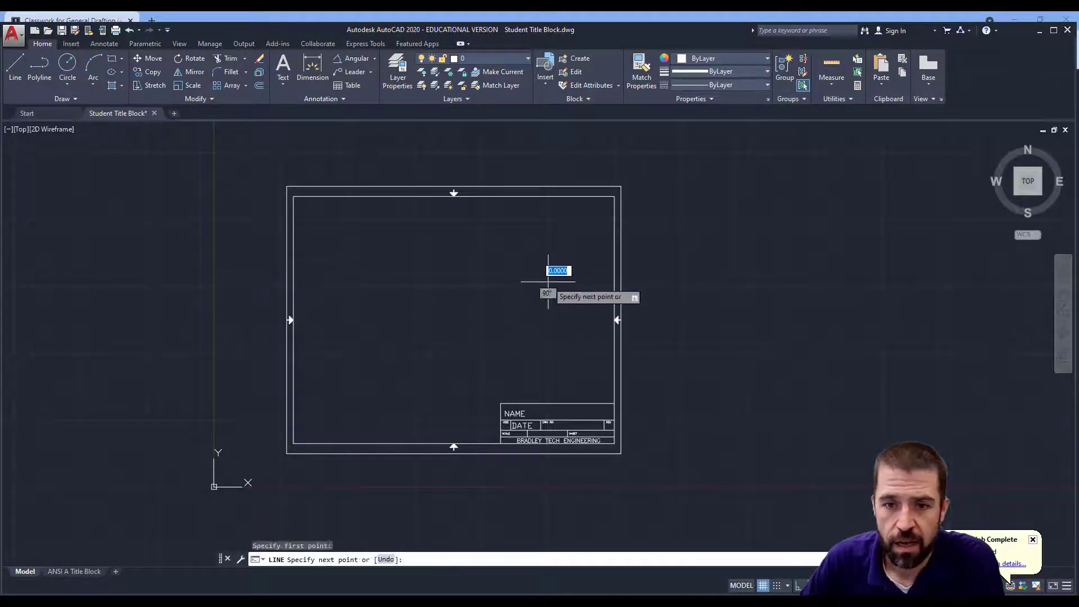
{"action": "type", "text": "2."}
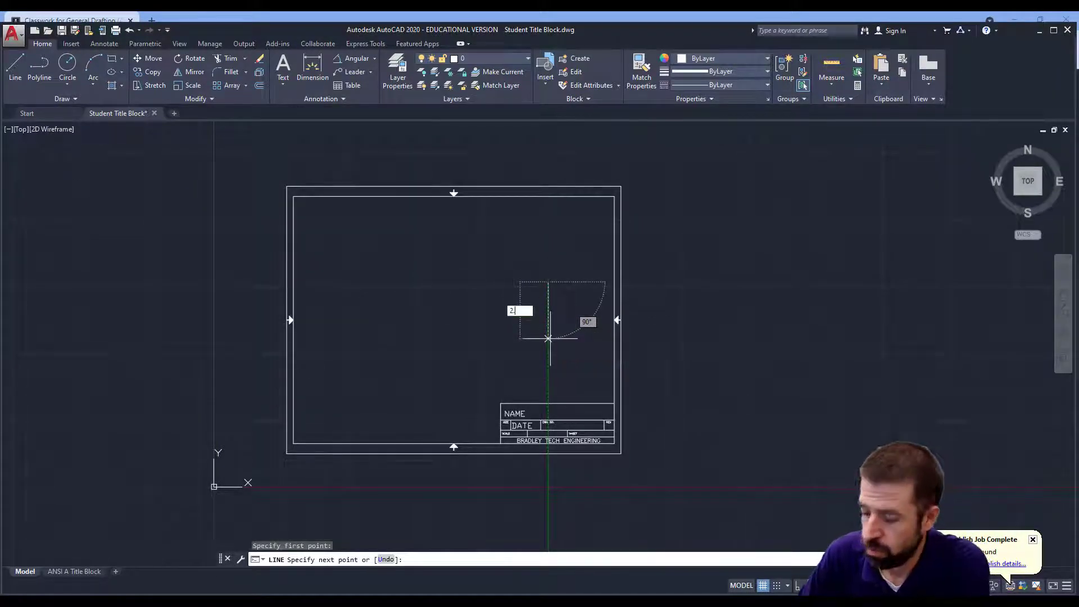
{"action": "type", "text": "23"}
{"action": "key", "text": "Return"}
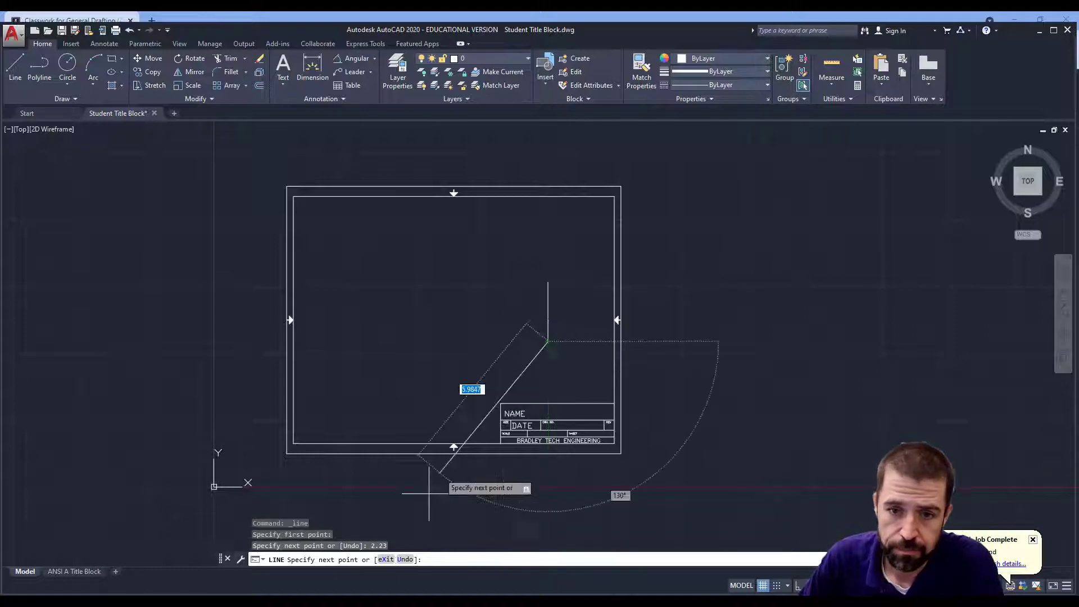
Continue the line with the 6.7 bottom edge and the 2-unit left edge.
{"action": "key", "text": "alt+Tab"}
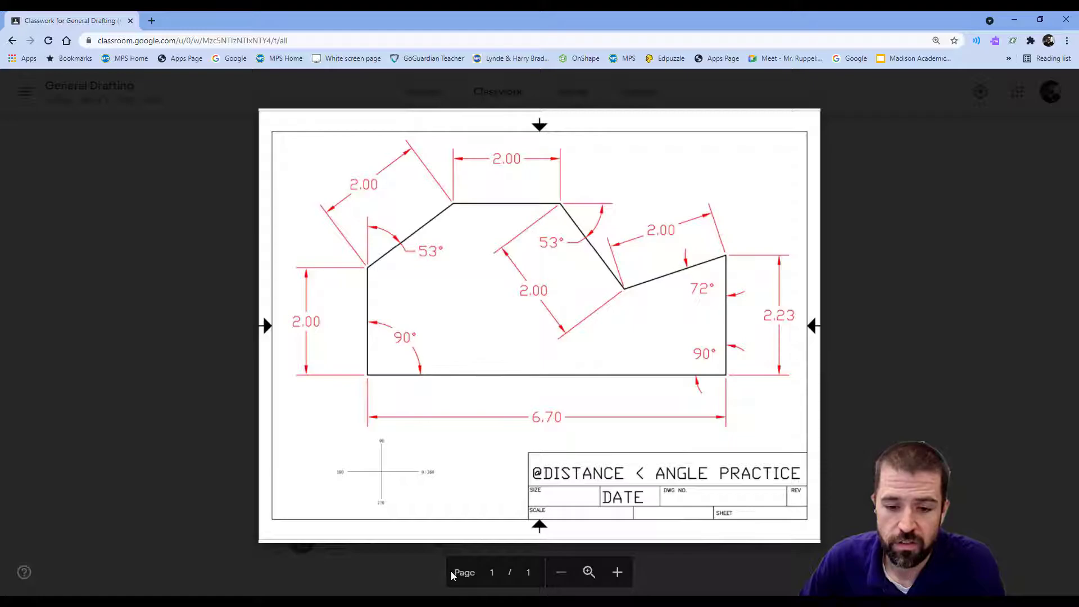
{"action": "key", "text": "alt+Tab"}
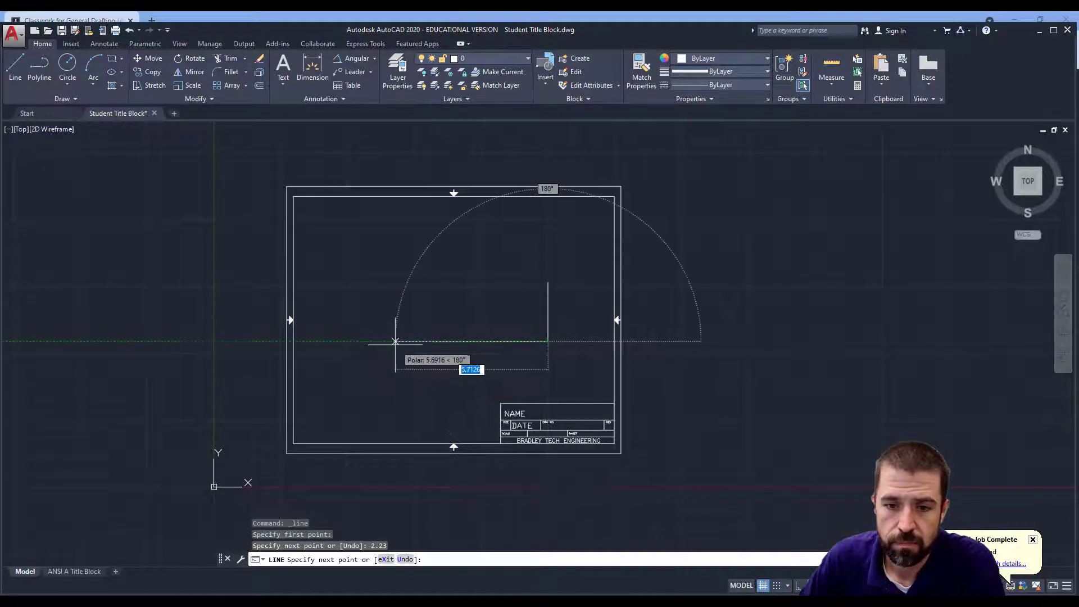
{"action": "type", "text": "6.7"}
{"action": "key", "text": "Return"}
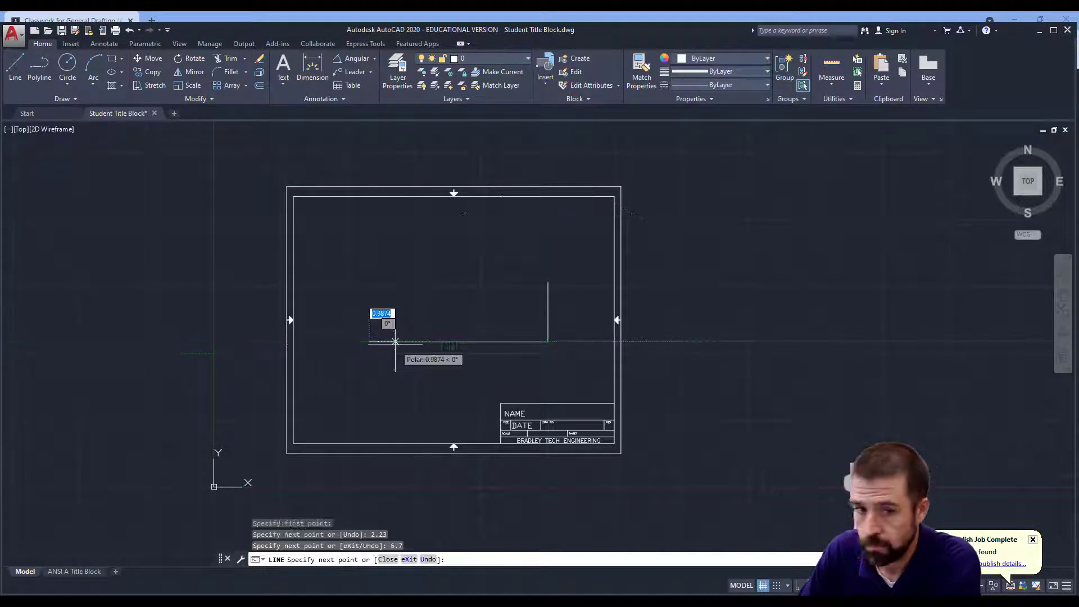
{"action": "key", "text": "alt+Tab"}
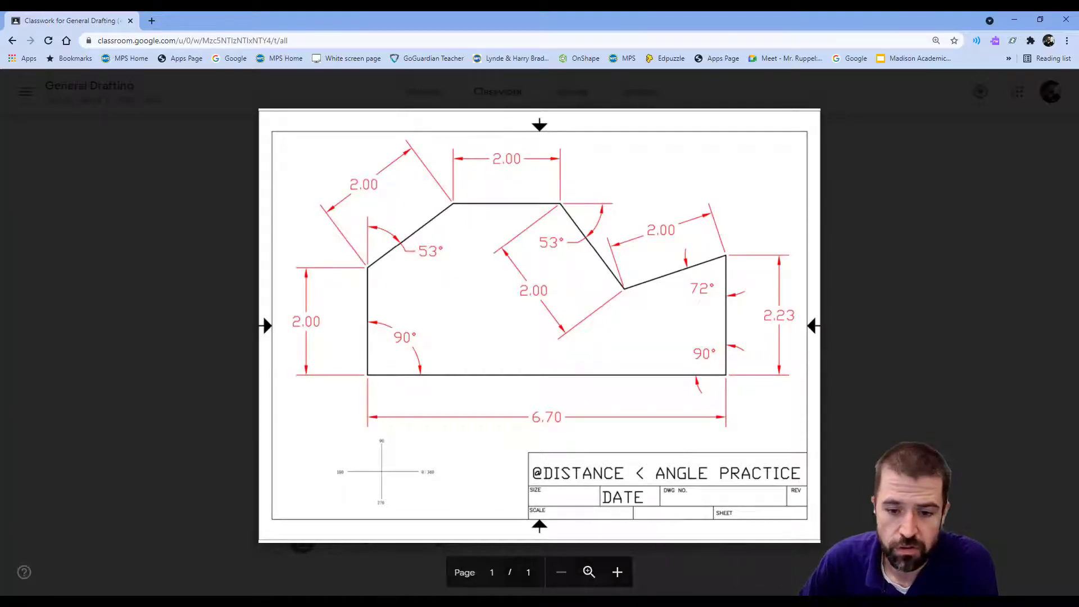
{"action": "key", "text": "alt+Tab"}
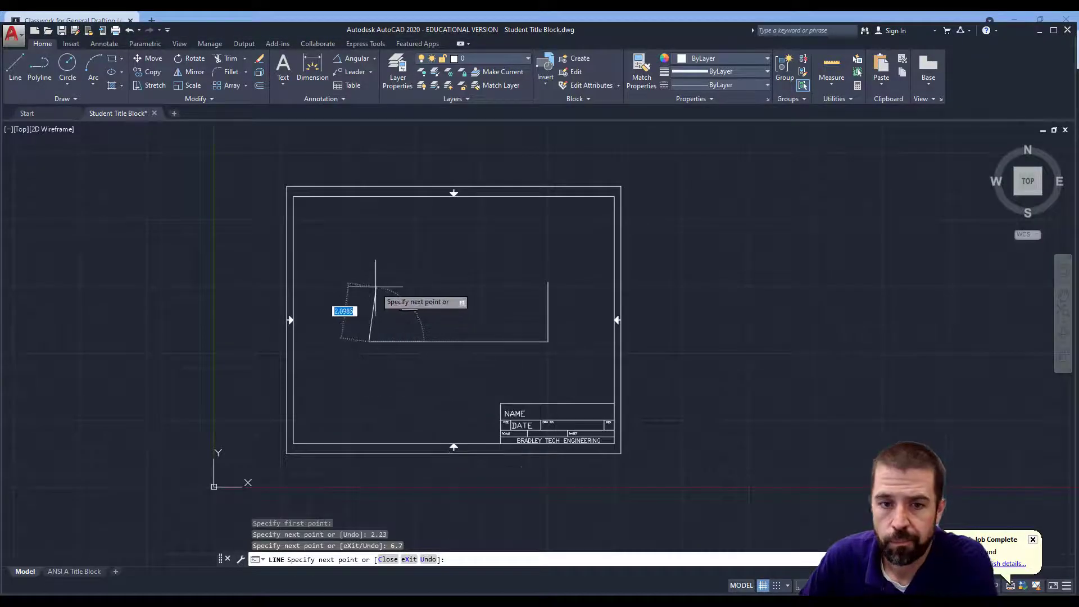
{"action": "type", "text": "2"}
{"action": "key", "text": "Return"}
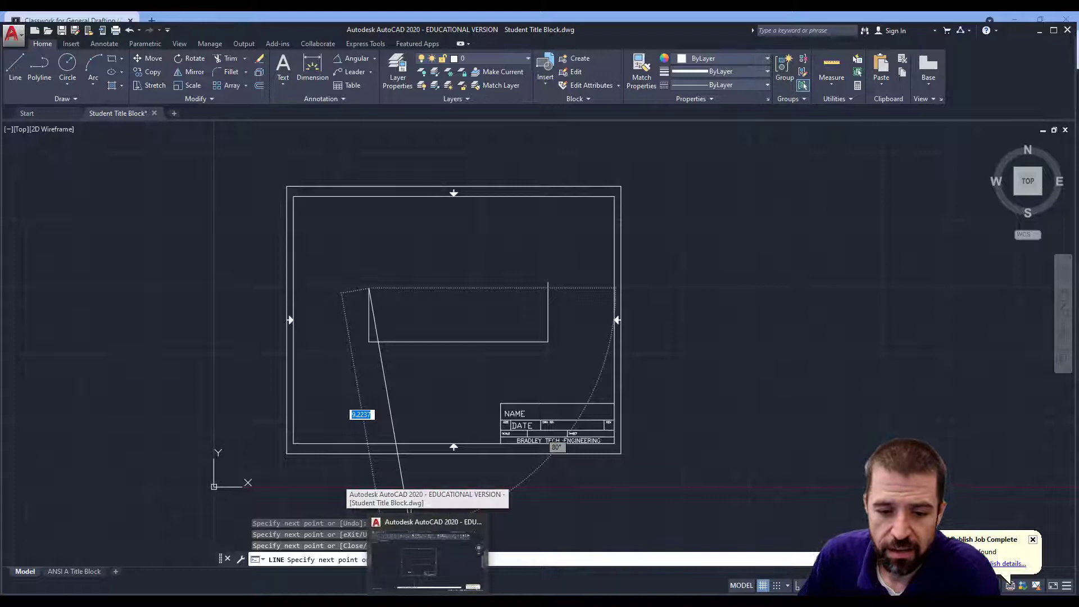
Enlarge the Angle Practice PDF and scroll through its angles and dimensions.
{"action": "left_click", "coordinate": [360, 582]}
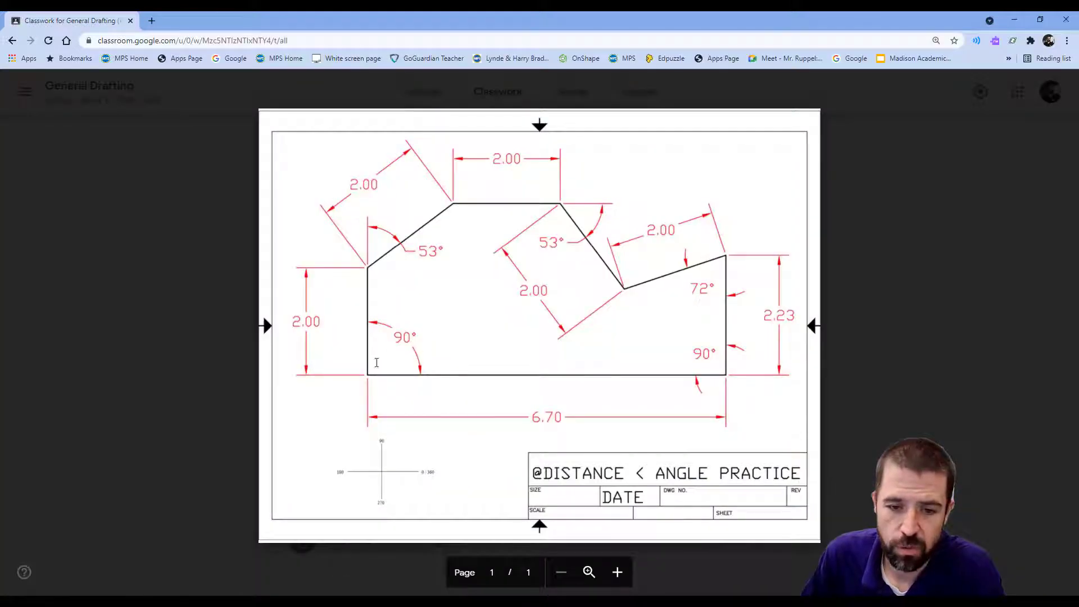
{"action": "scroll", "coordinate": [377, 388], "scroll_direction": "up", "scroll_amount": 2, "text": "ctrl"}
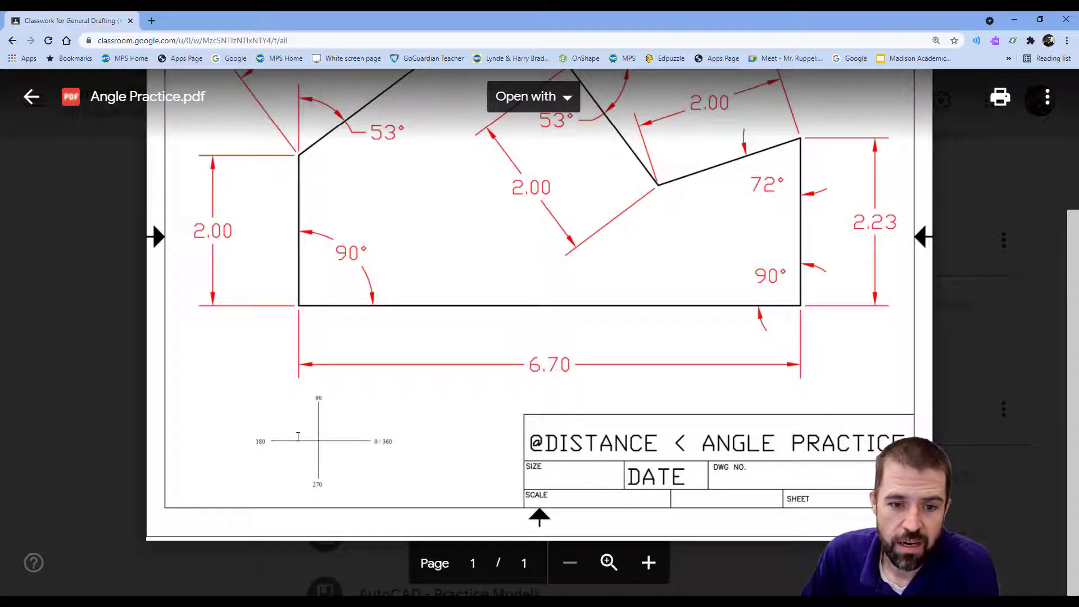
{"action": "scroll", "coordinate": [325, 241], "scroll_direction": "up", "scroll_amount": 3}
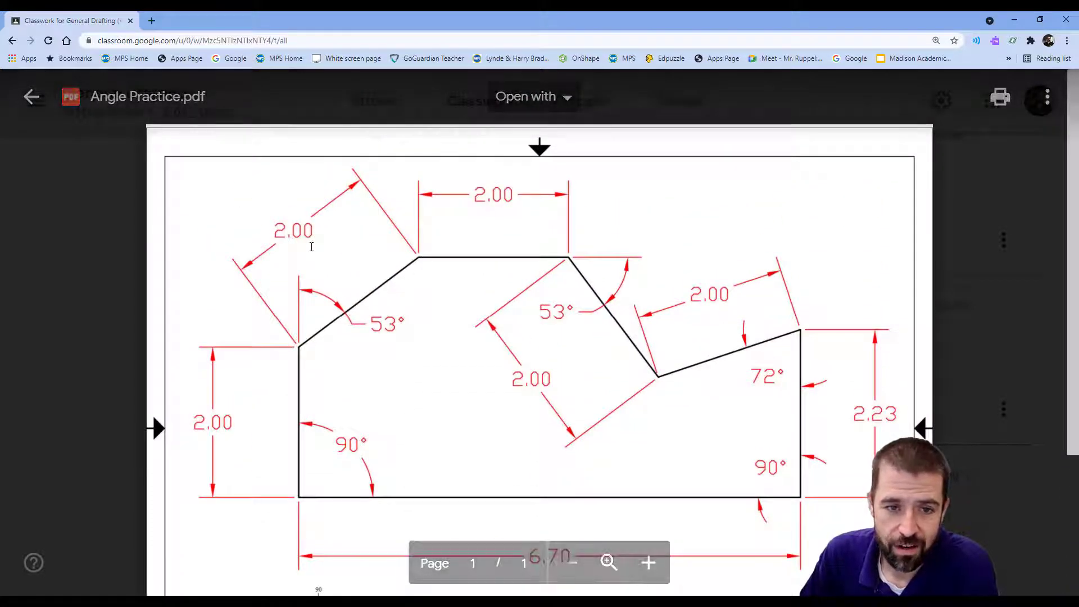
{"action": "scroll", "coordinate": [381, 278], "scroll_direction": "down", "scroll_amount": 1}
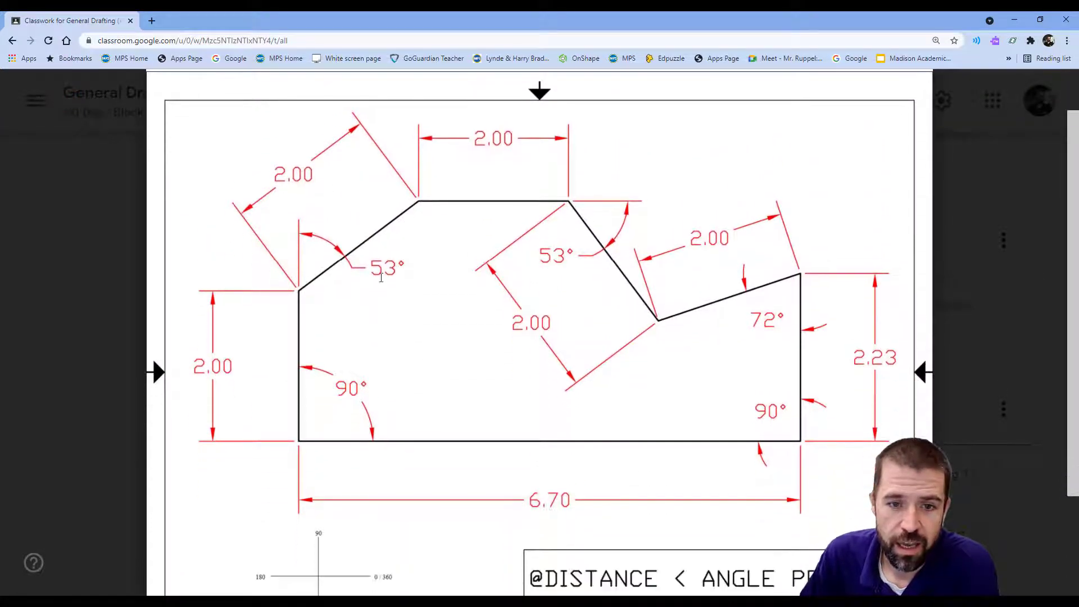
{"action": "scroll", "coordinate": [421, 260], "scroll_direction": "down", "scroll_amount": 1}
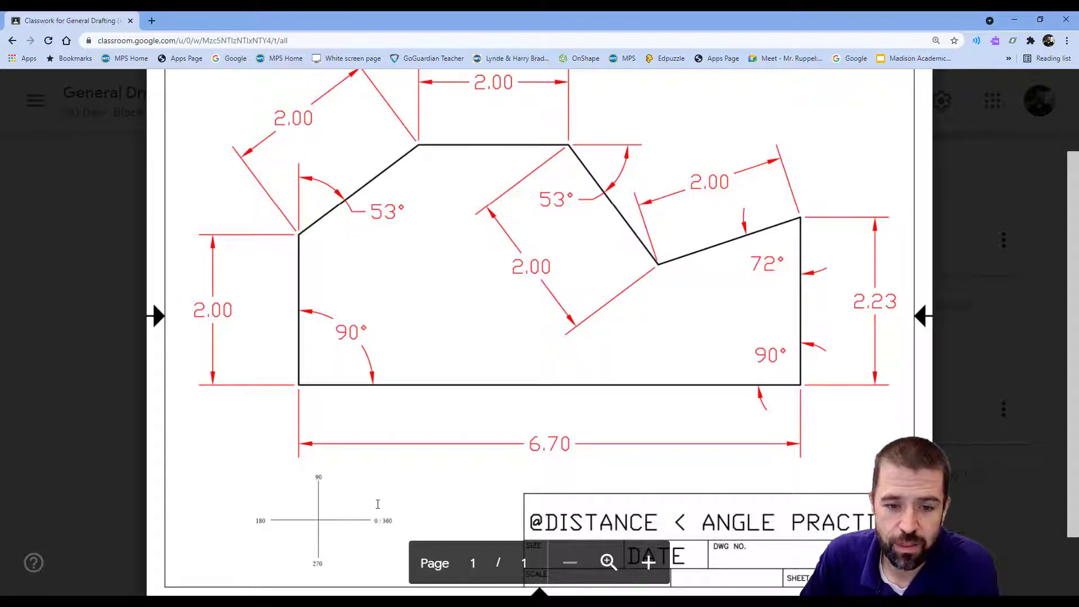
Compute 90 − 53 = 37 in Windows Calculator.
{"action": "key", "text": "XF86Calculator"}
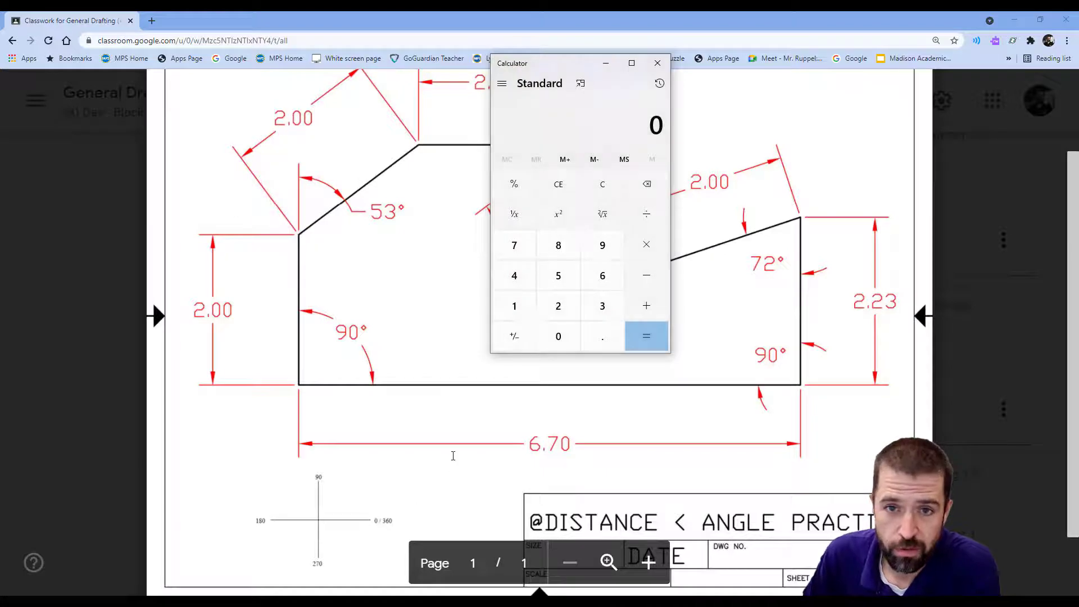
{"action": "left_click", "coordinate": [600, 254]}
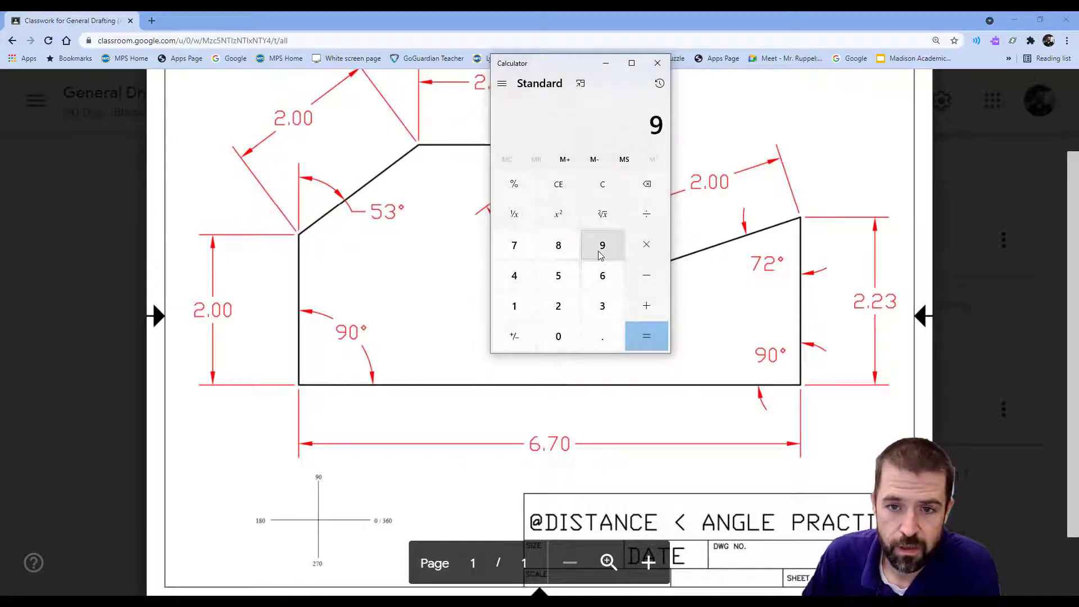
{"action": "left_click", "coordinate": [558, 336]}
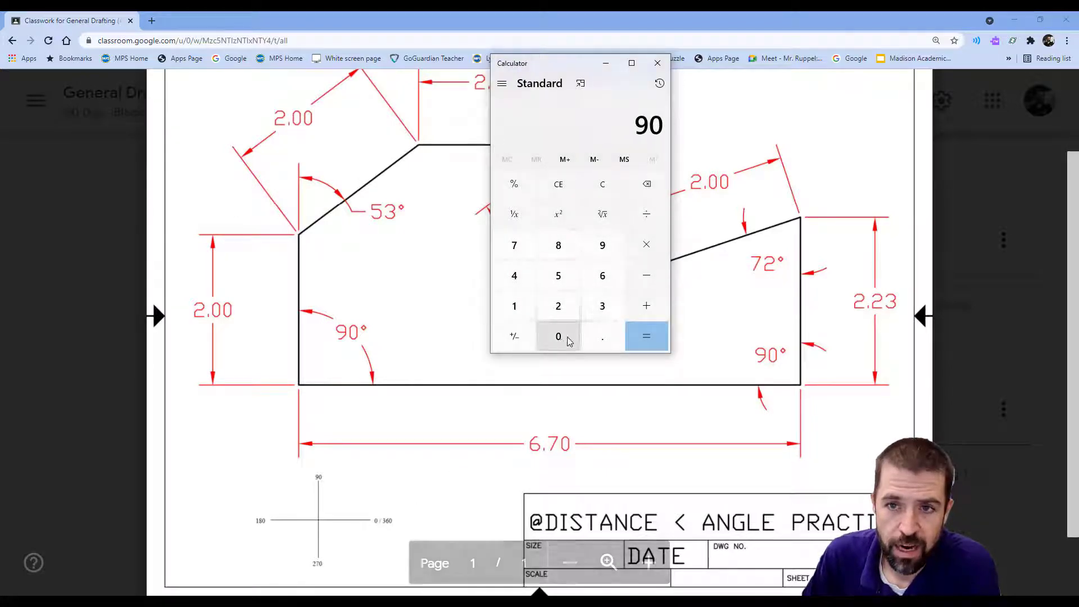
{"action": "left_click", "coordinate": [645, 283]}
{"action": "left_click", "coordinate": [558, 275]}
{"action": "left_click", "coordinate": [600, 305]}
{"action": "left_click", "coordinate": [647, 340]}
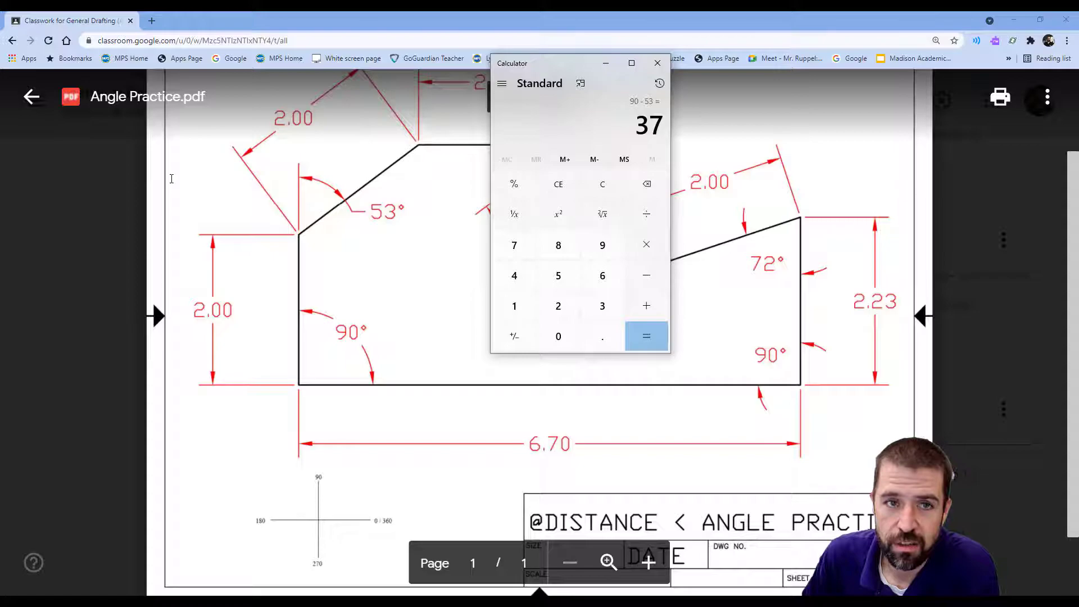
With ortho off, try a 2-unit segment at 37°, then undo it.
{"action": "key", "text": "alt+Tab"}
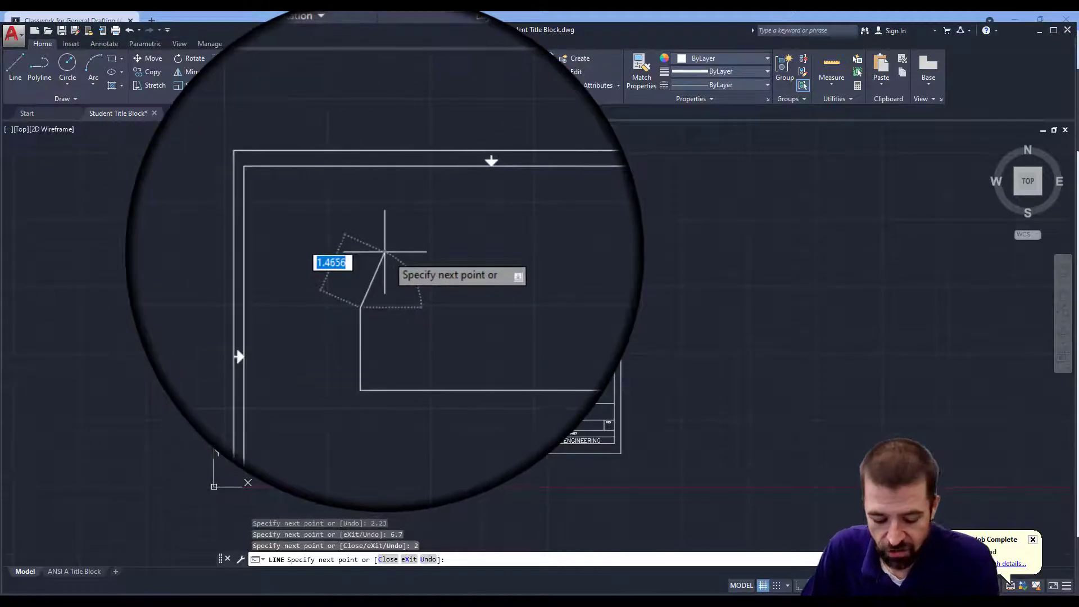
{"action": "key", "text": "F8"}
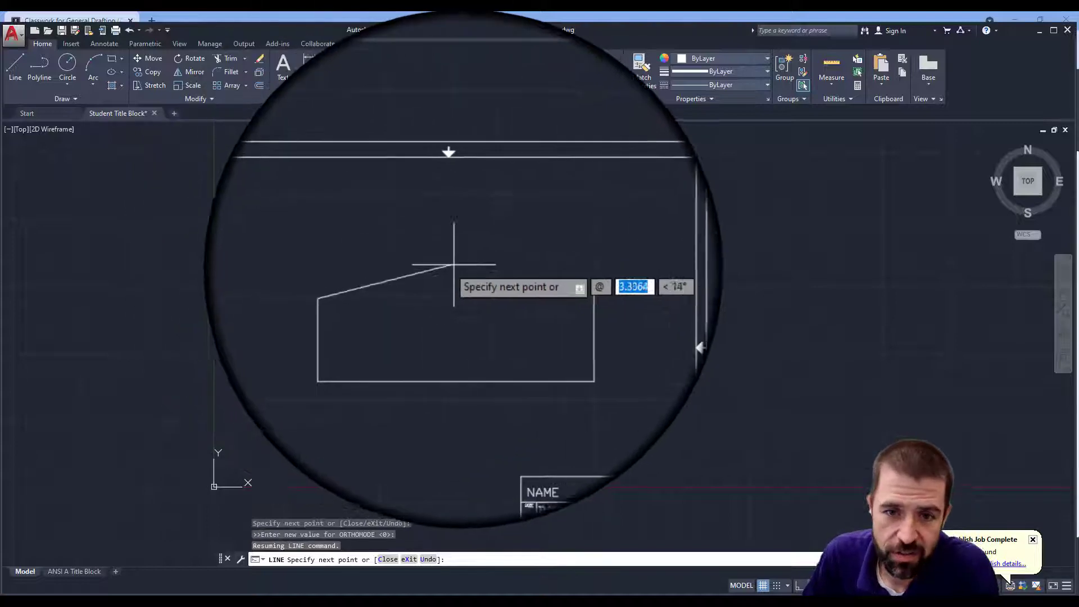
{"action": "type", "text": "2"}
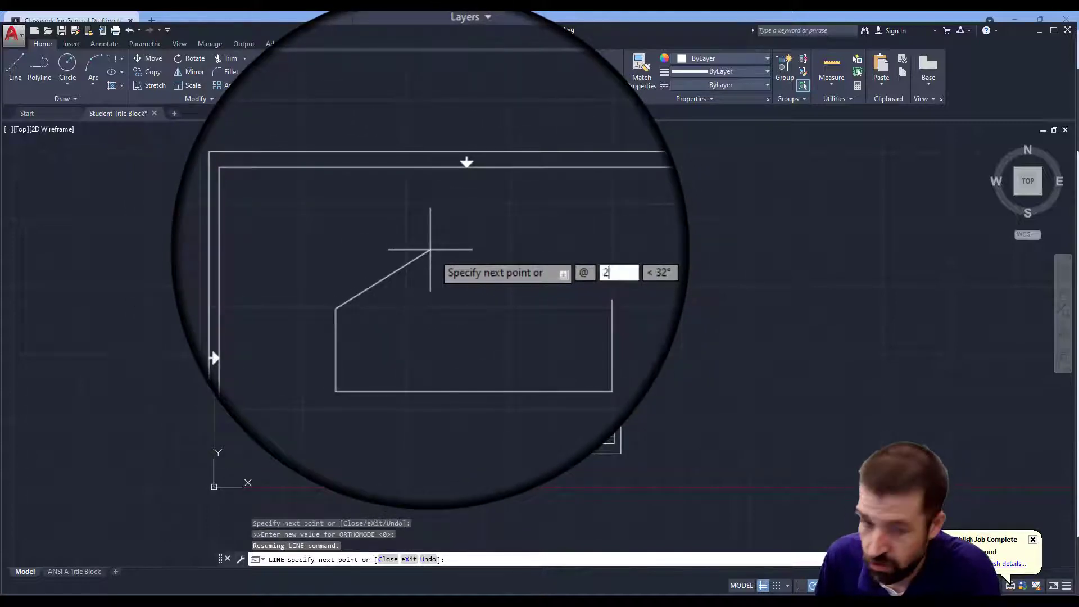
{"action": "key", "text": "Tab"}
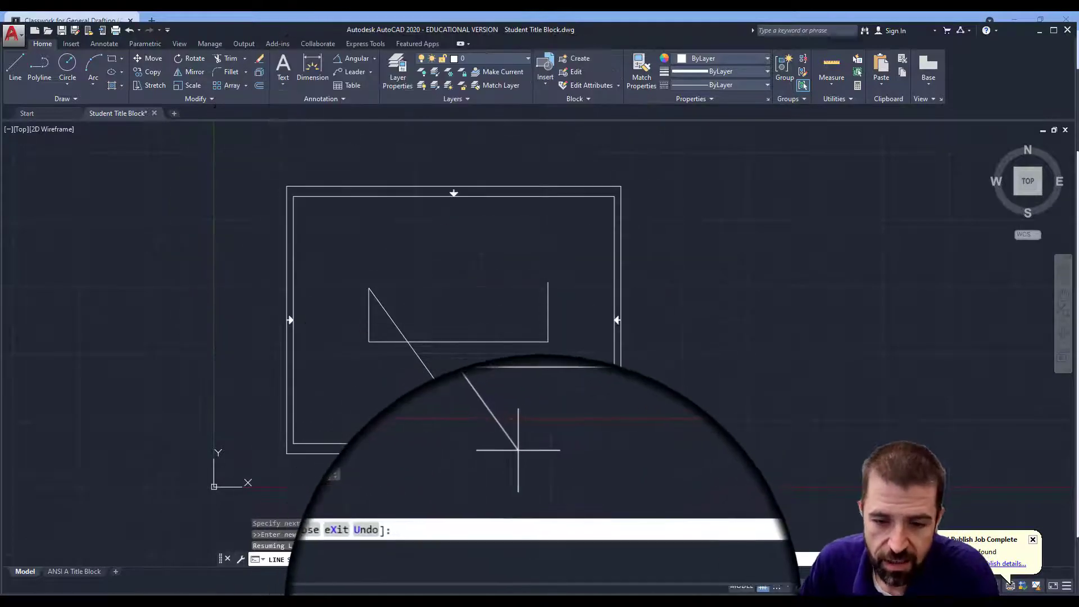
{"action": "key", "text": "alt+Tab"}
{"action": "key", "text": "alt+Tab"}
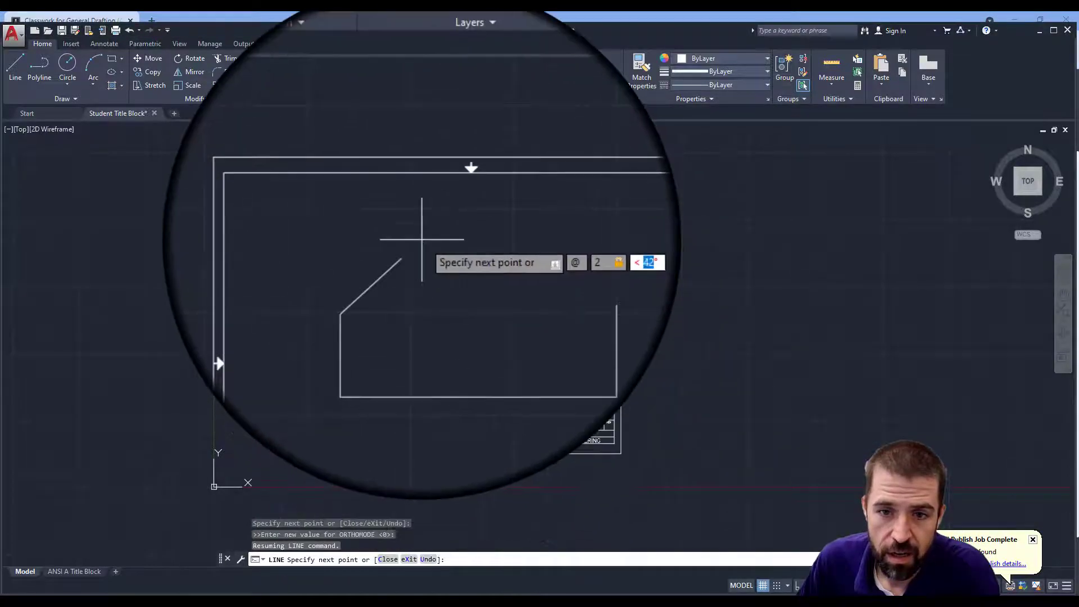
{"action": "type", "text": "37"}
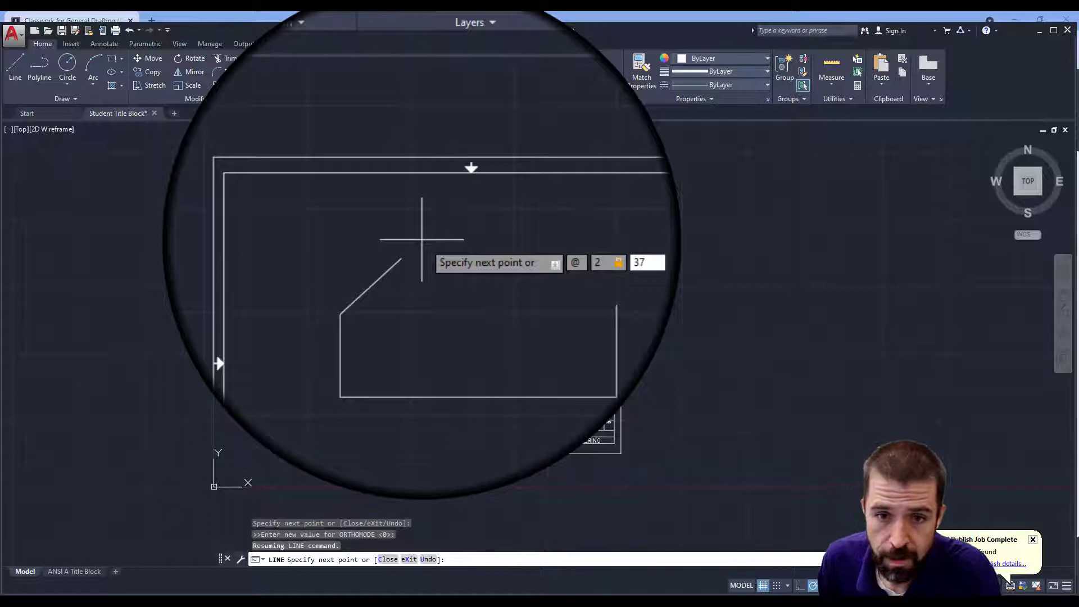
{"action": "key", "text": "Return"}
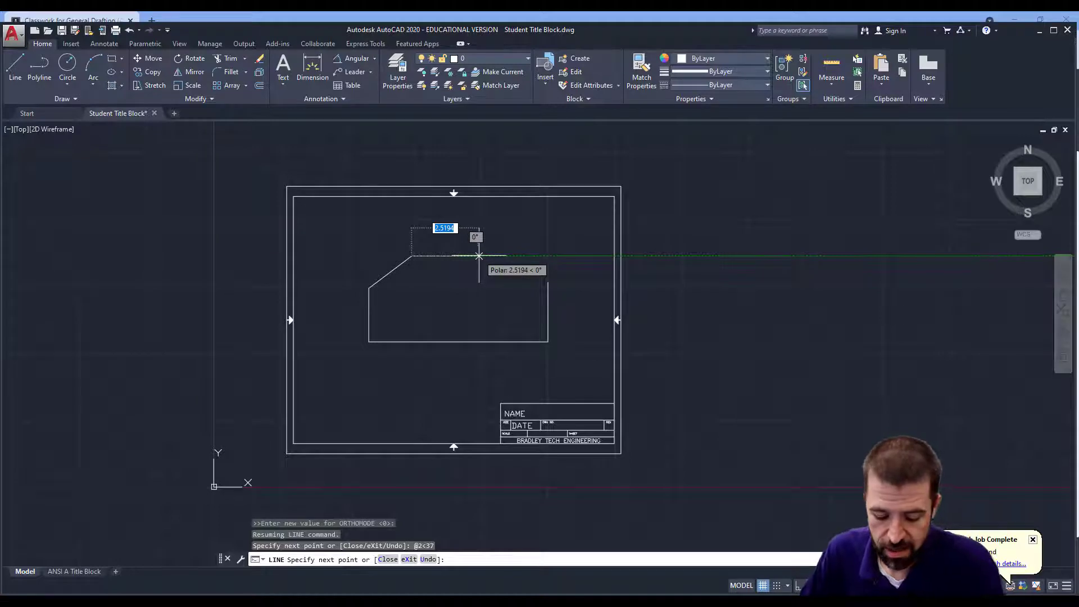
{"action": "key", "text": "ctrl+z"}
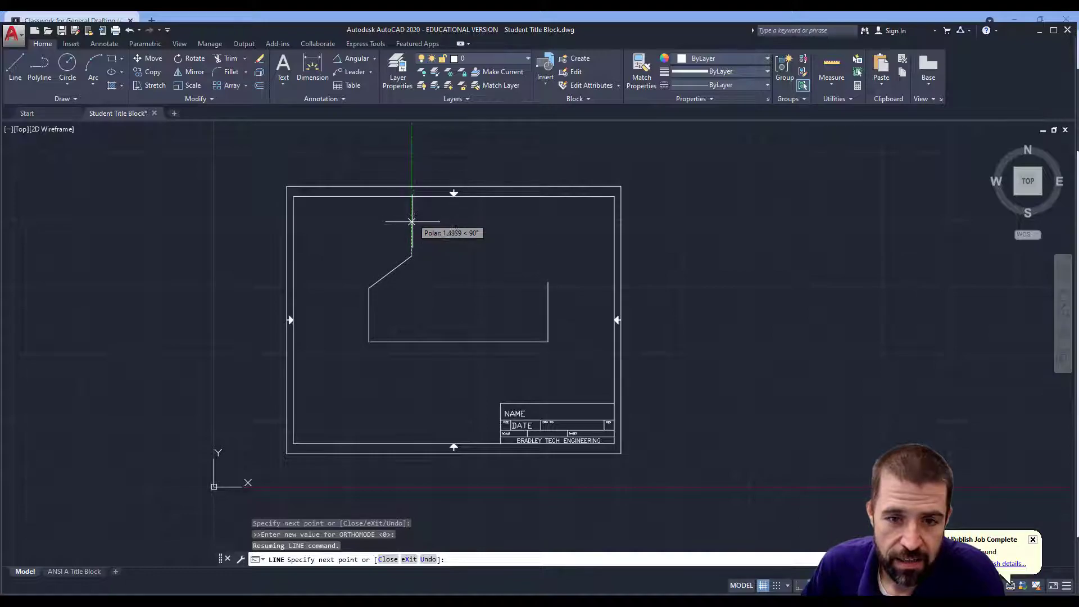
After rechecking the reference, draw the 2-unit horizontal top edge at 0°.
{"action": "left_click", "coordinate": [435, 592]}
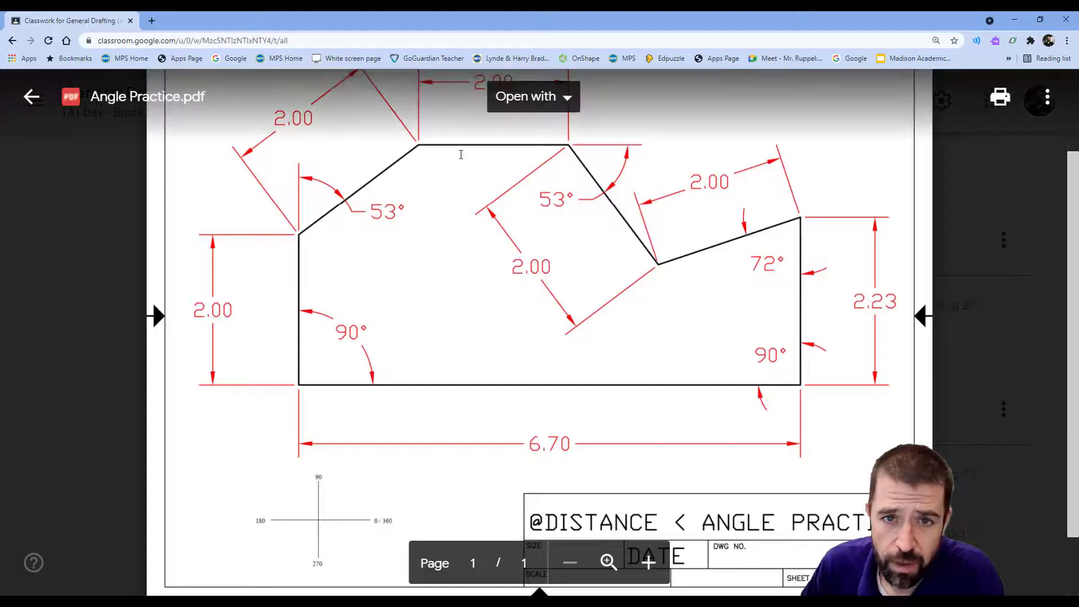
{"action": "scroll", "coordinate": [458, 230], "scroll_direction": "up", "scroll_amount": 2}
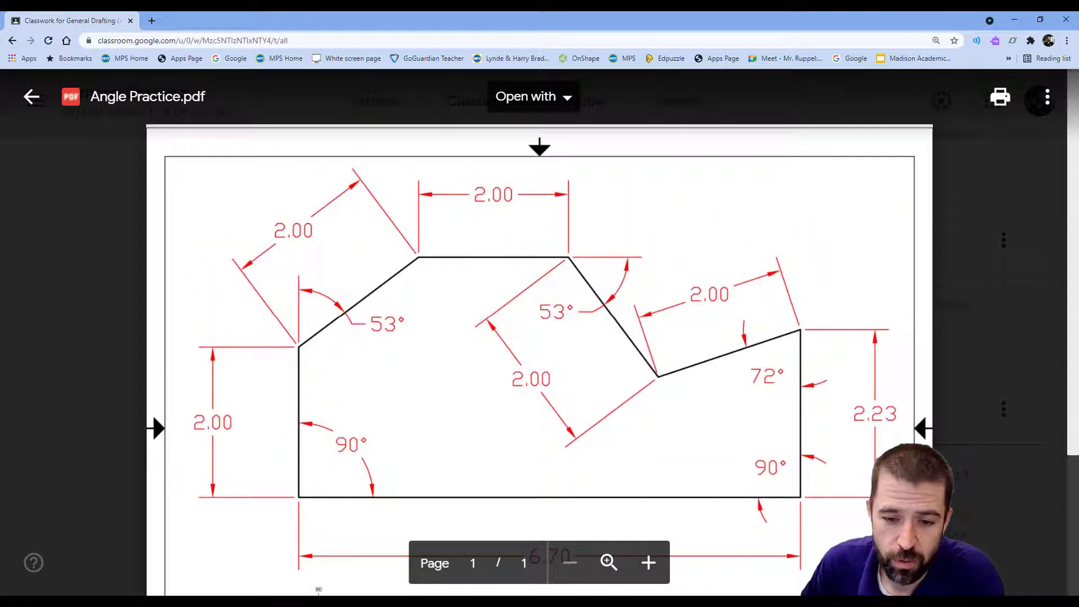
{"action": "left_click", "coordinate": [435, 592]}
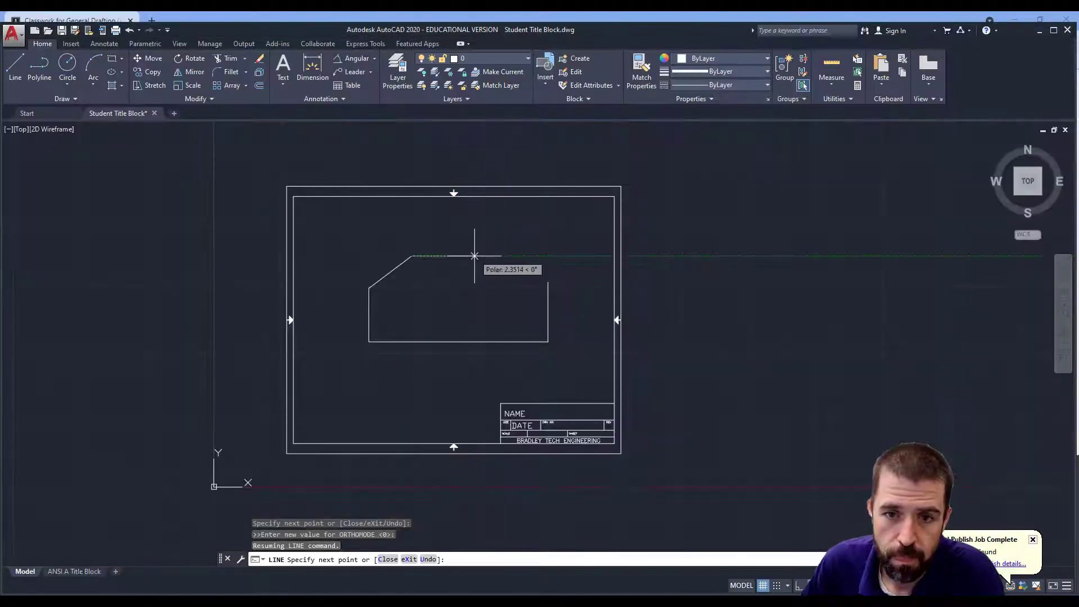
{"action": "type", "text": "@2"}
{"action": "key", "text": "Return"}
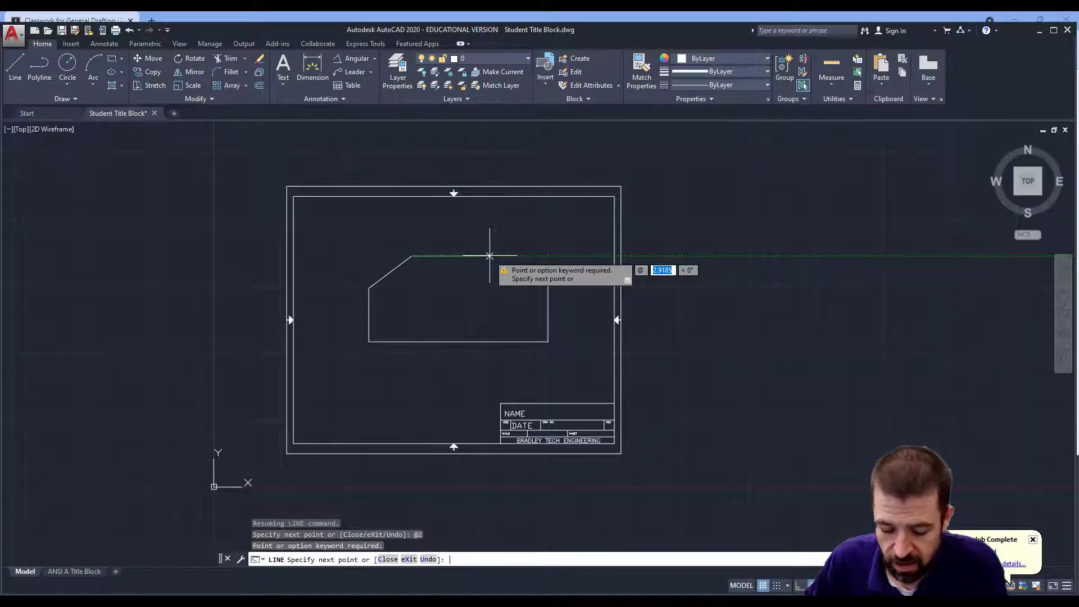
{"action": "type", "text": "2"}
{"action": "key", "text": "Tab"}
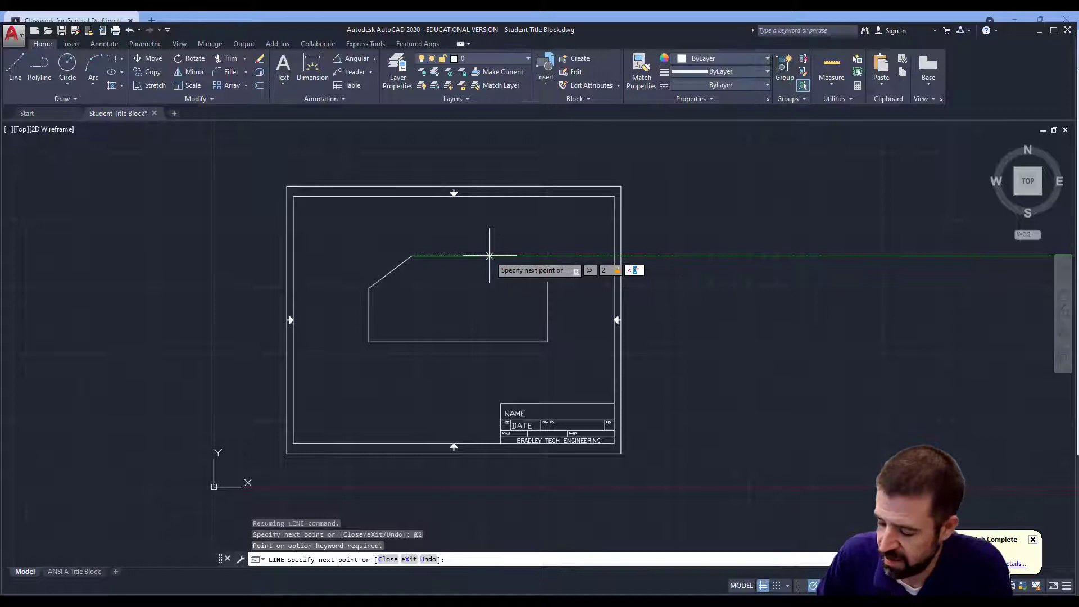
{"action": "type", "text": "0"}
{"action": "key", "text": "Return"}
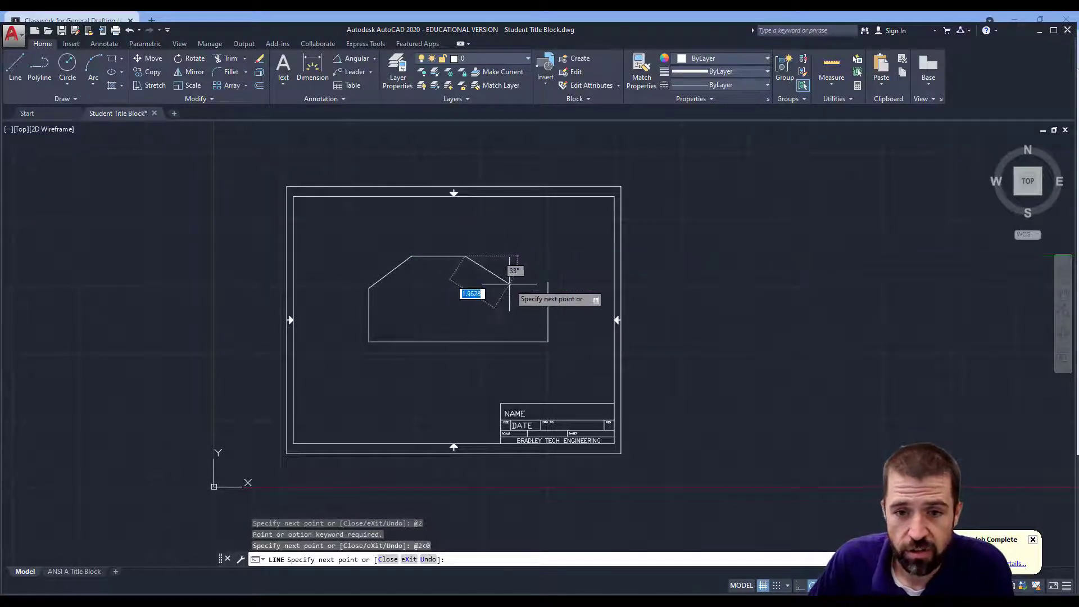
{"action": "left_click", "coordinate": [444, 589]}
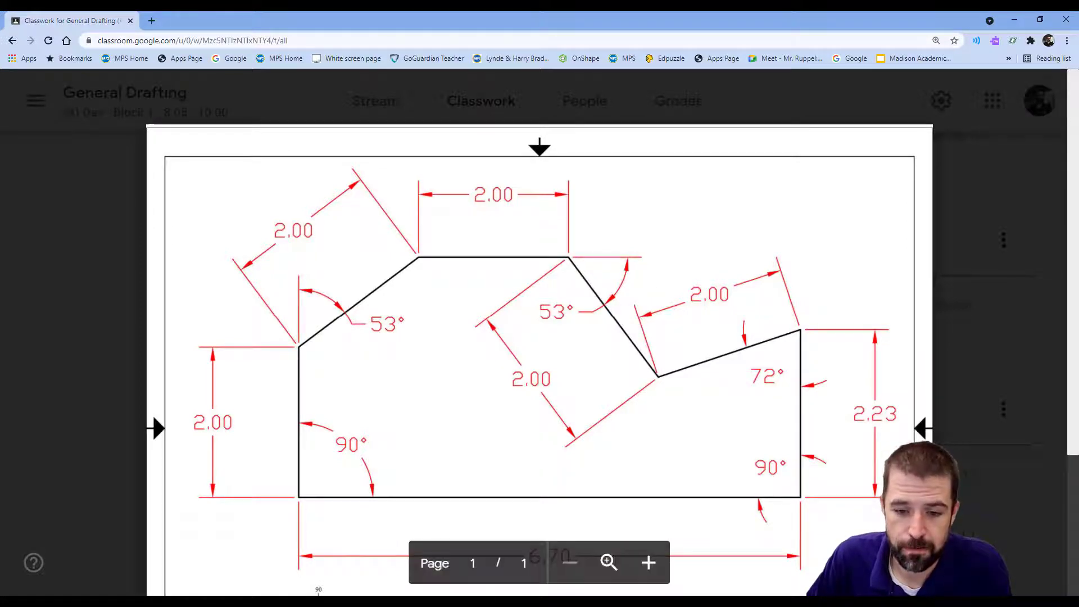
Compute 360 − 53 = 307 in Calculator for the next edge's angle.
{"action": "key", "text": "alt+Tab"}
{"action": "left_click", "coordinate": [602, 306]}
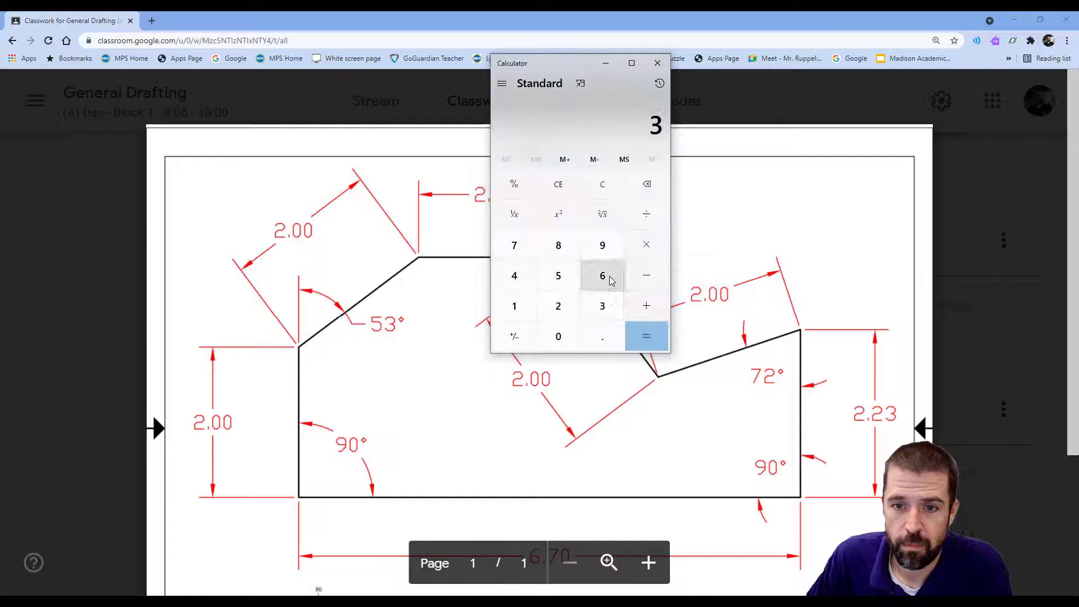
{"action": "left_click", "coordinate": [602, 275]}
{"action": "left_click", "coordinate": [558, 336]}
{"action": "left_click", "coordinate": [646, 276]}
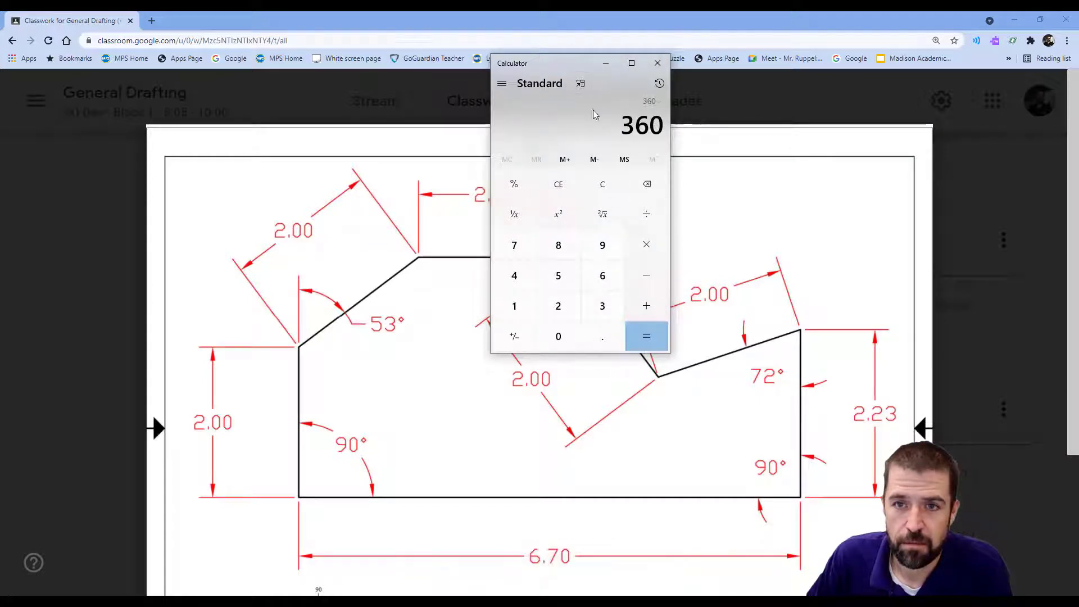
{"action": "left_click_drag", "start_coordinate": [544, 68], "coordinate": [335, 80]}
{"action": "left_click", "coordinate": [350, 287]}
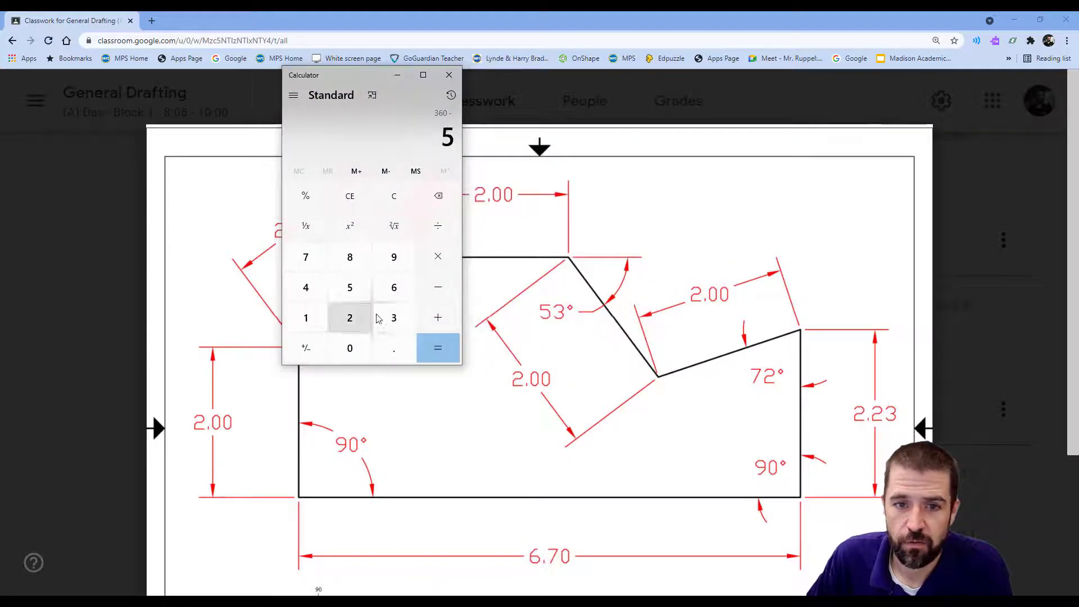
{"action": "left_click", "coordinate": [394, 317]}
{"action": "left_click", "coordinate": [436, 349]}
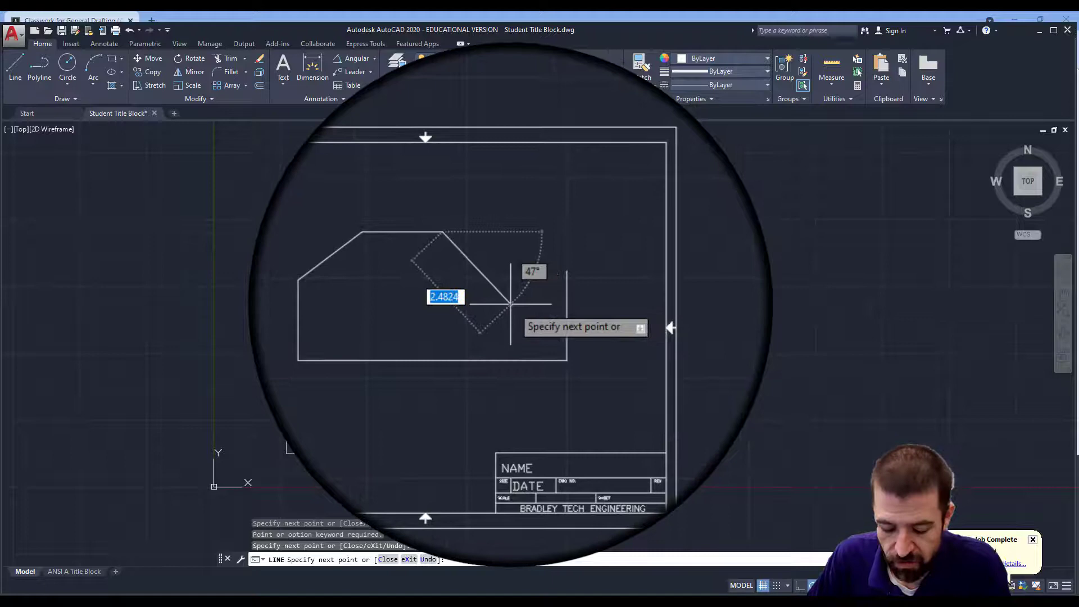
Draw a 2-unit edge at 307° from the end of the top edge.
{"action": "key", "text": "F8"}
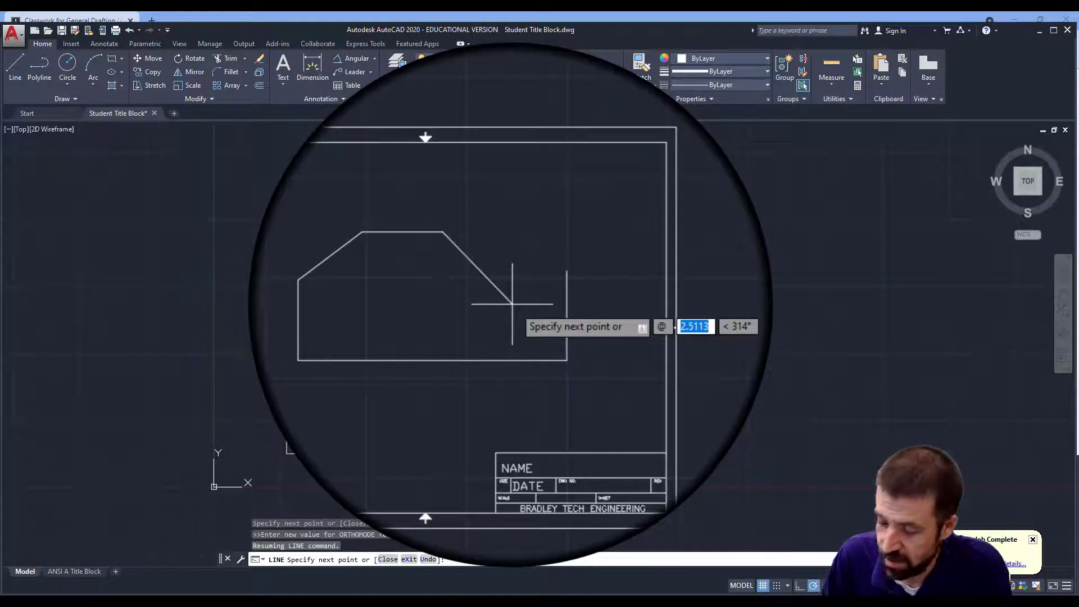
{"action": "type", "text": "2"}
{"action": "key", "text": "Tab"}
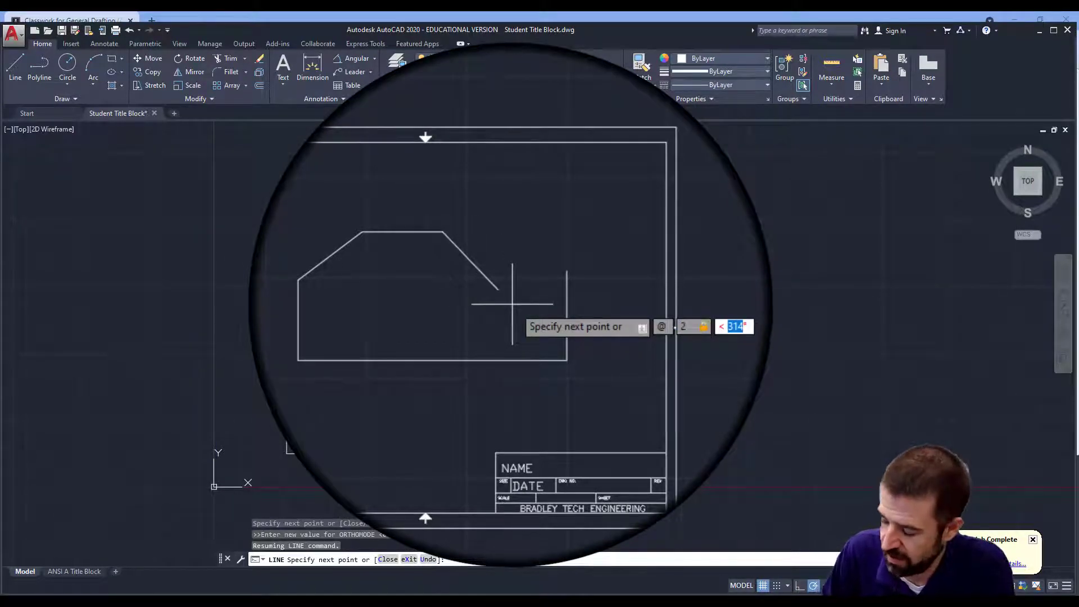
{"action": "type", "text": "307"}
{"action": "key", "text": "Return"}
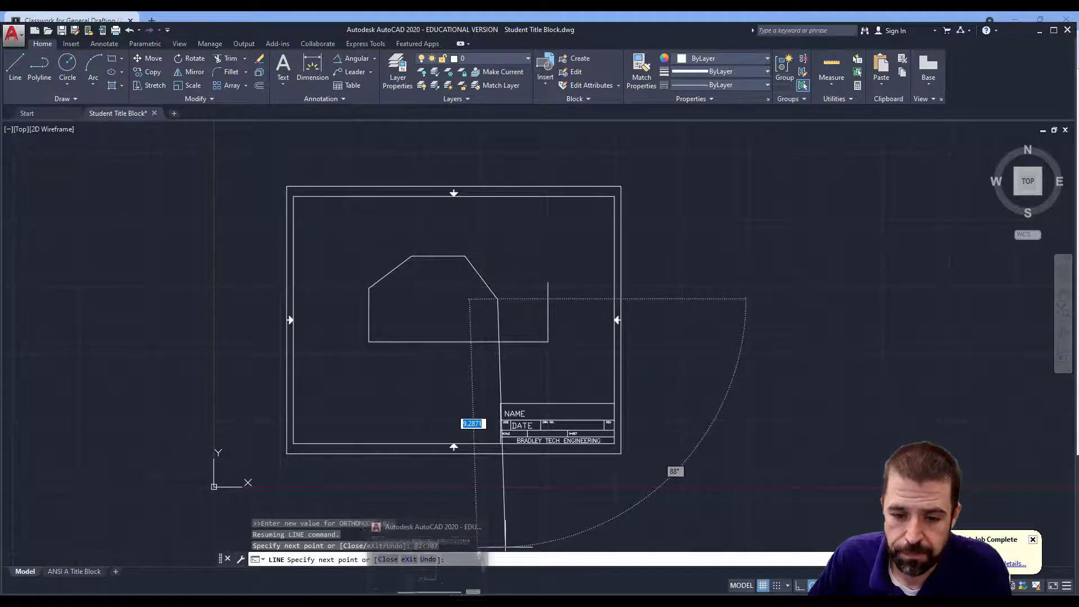
{"action": "key", "text": "alt+Tab"}
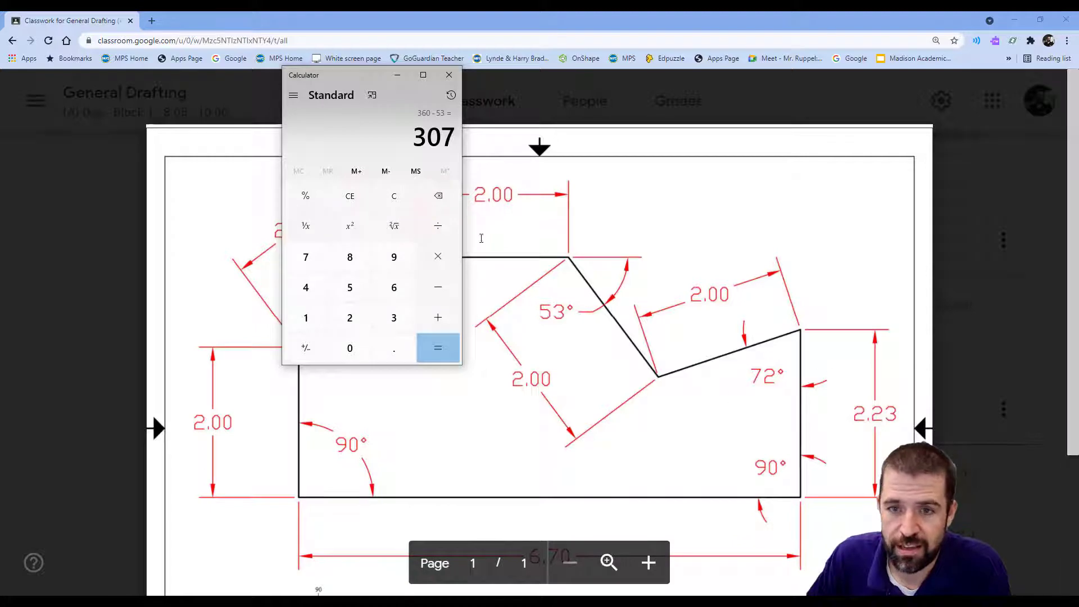
Calculate 90 − 72 = 18 for the following edge's angle.
{"action": "left_click", "coordinate": [393, 257]}
{"action": "left_click", "coordinate": [350, 347]}
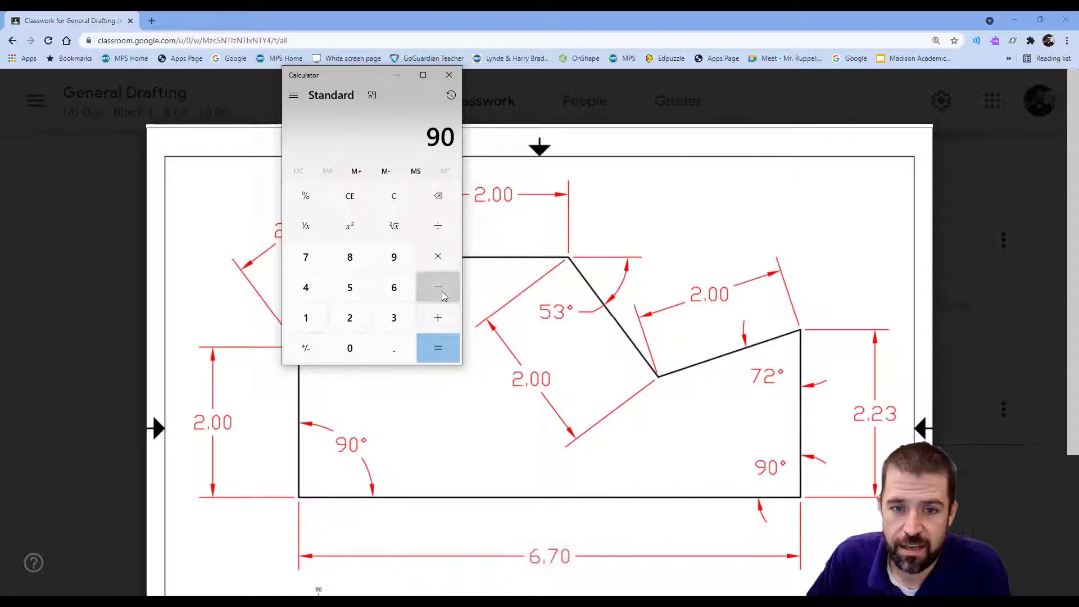
{"action": "left_click", "coordinate": [442, 293]}
{"action": "left_click", "coordinate": [306, 257]}
{"action": "left_click", "coordinate": [350, 317]}
{"action": "left_click", "coordinate": [442, 351]}
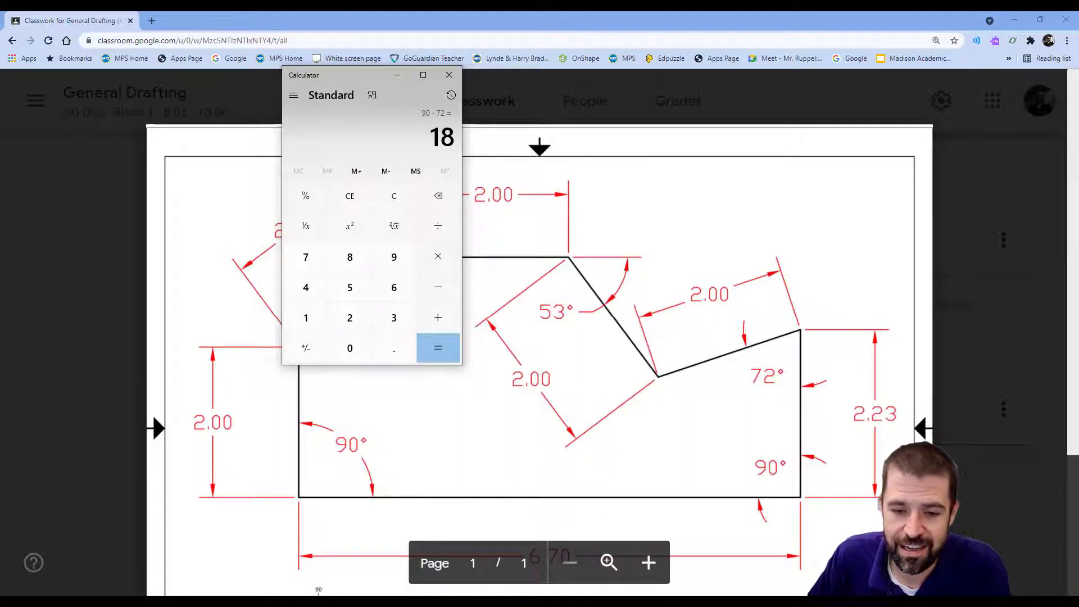
{"action": "key", "text": "alt+Tab"}
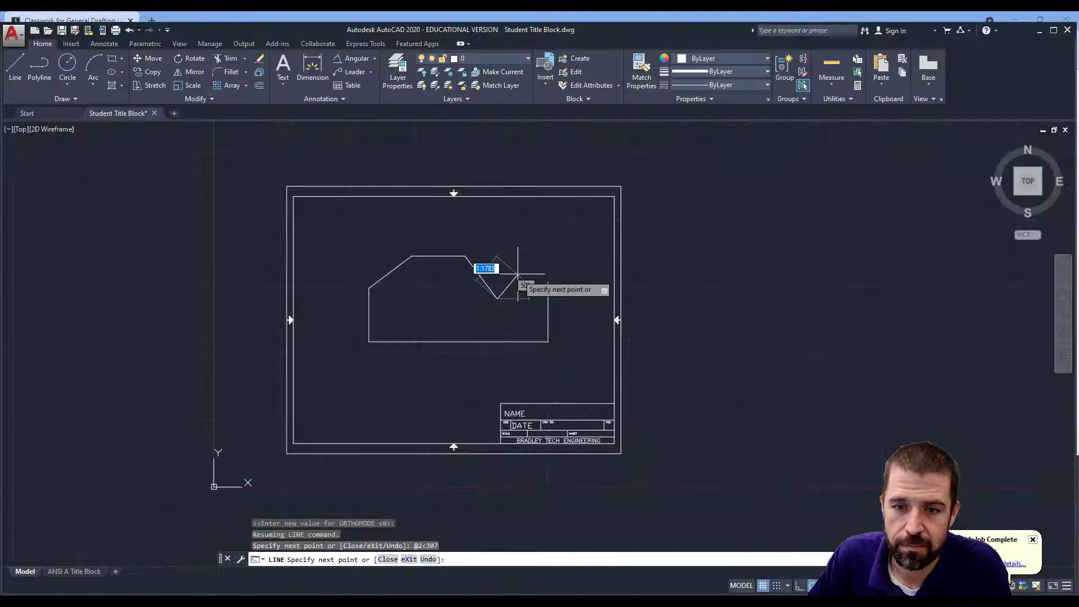
Draw the final 2-unit edge at 18° to the 2.23 side and end LINE.
{"action": "type", "text": "@"}
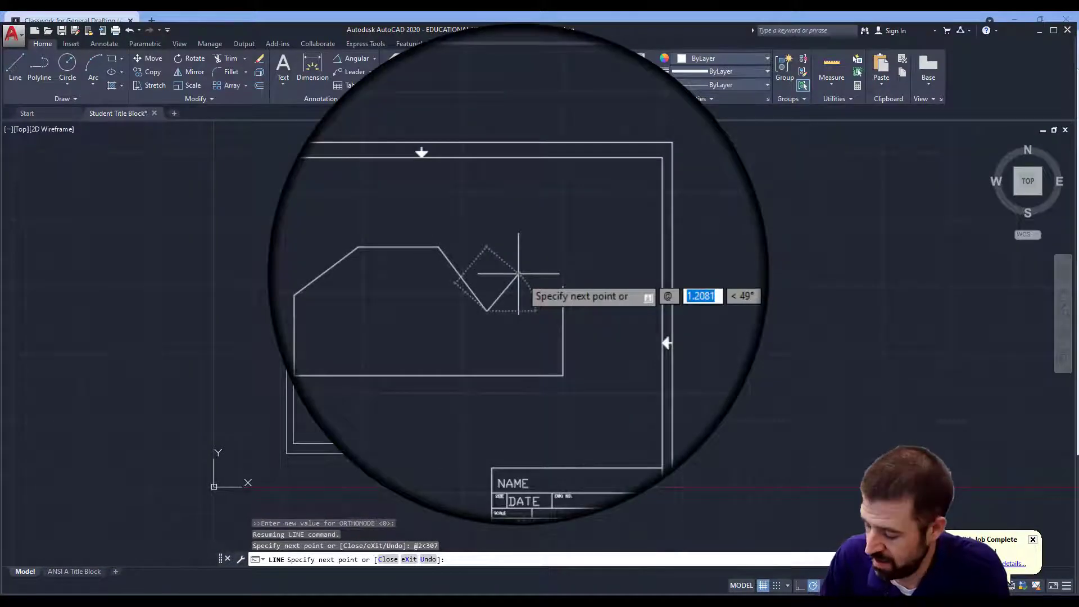
{"action": "type", "text": "2"}
{"action": "key", "text": "Tab"}
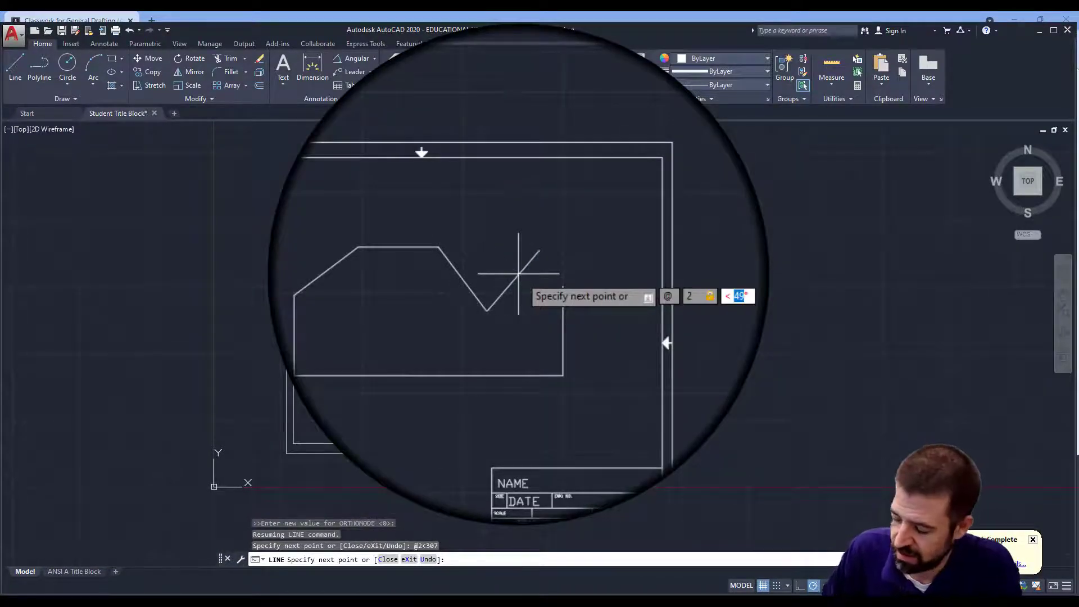
{"action": "type", "text": "18"}
{"action": "key", "text": "Return"}
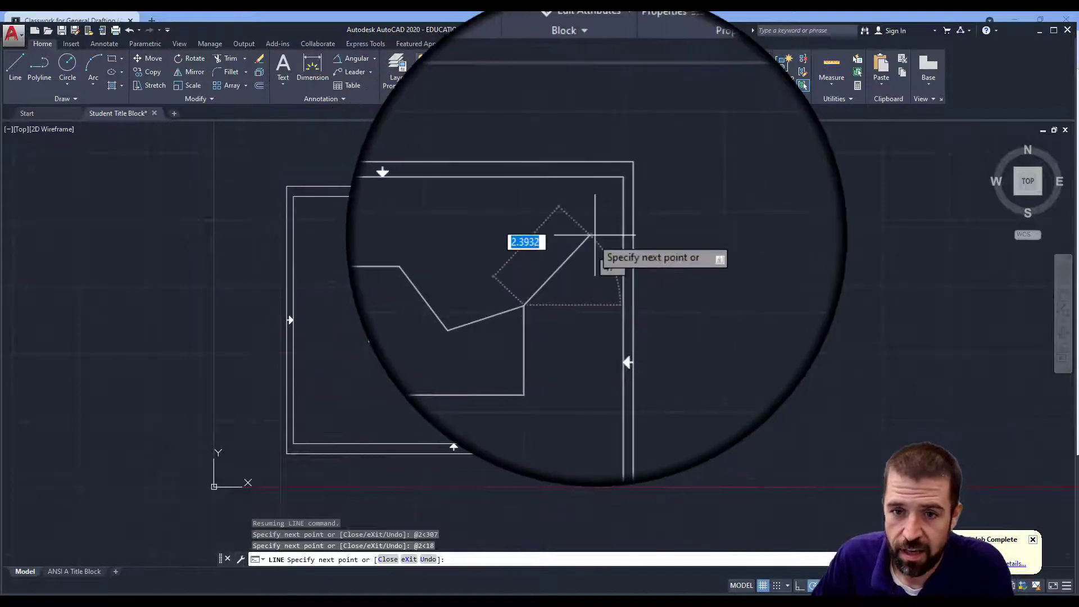
{"action": "key", "text": "Escape"}
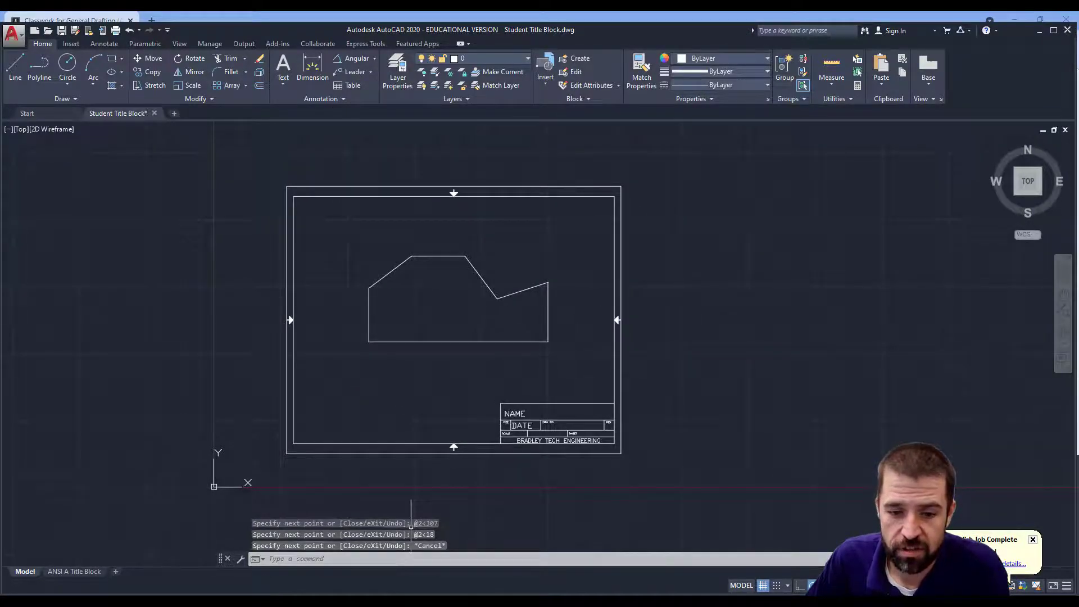
Bring up the Angle Practice reference PDF and scroll to its 6.70 bottom dimension and title block.
{"action": "key", "text": "alt+Tab"}
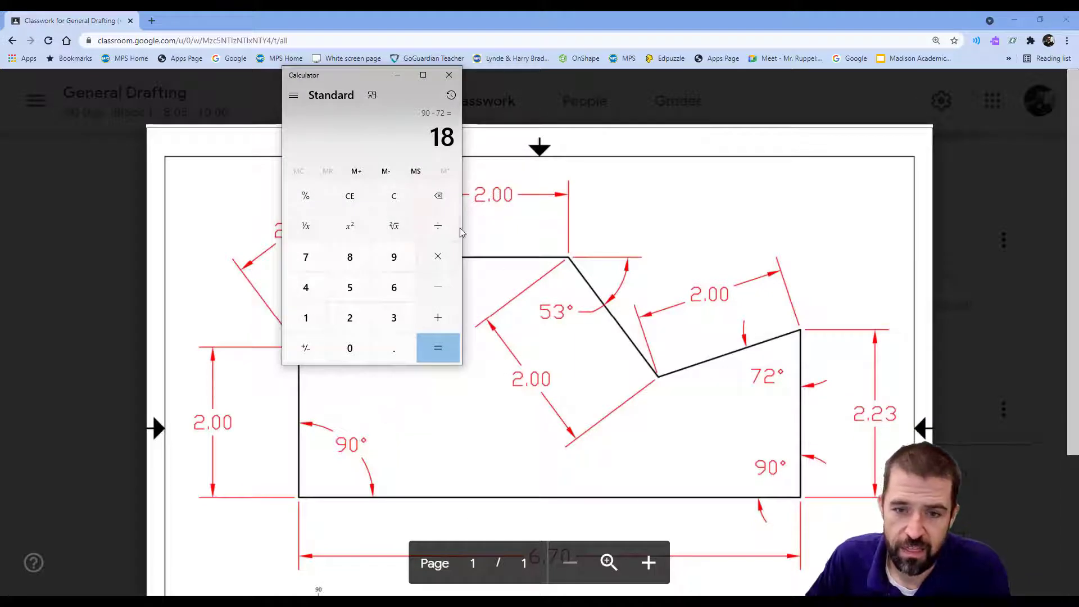
{"action": "scroll", "coordinate": [349, 464], "scroll_direction": "down", "scroll_amount": 3}
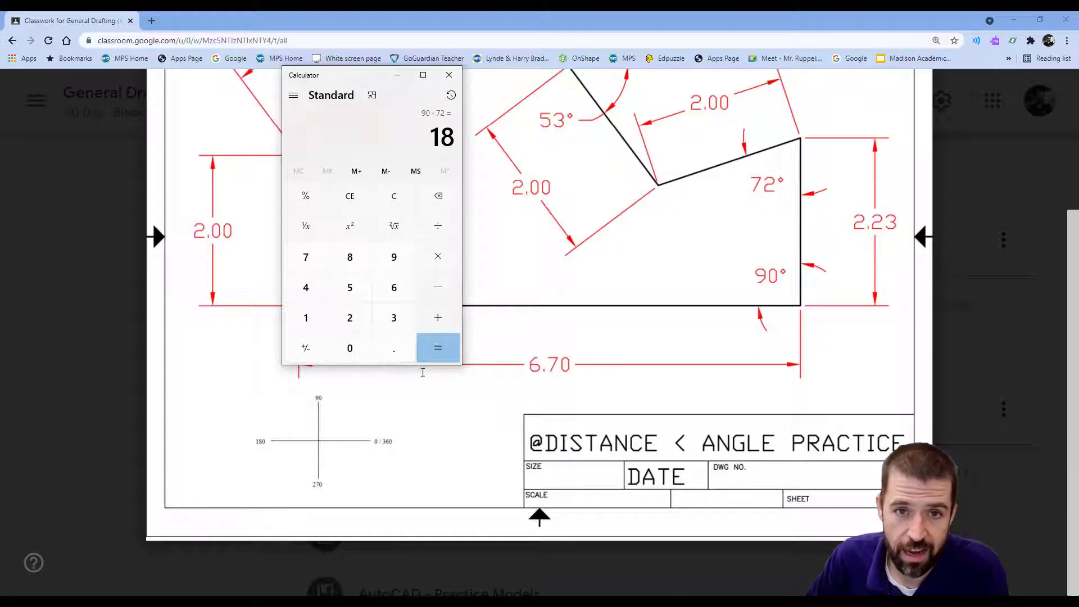
Return to Student Title Block.dwg and zoom and pan so the title block sheet is centered.
{"action": "key", "text": "alt+Tab"}
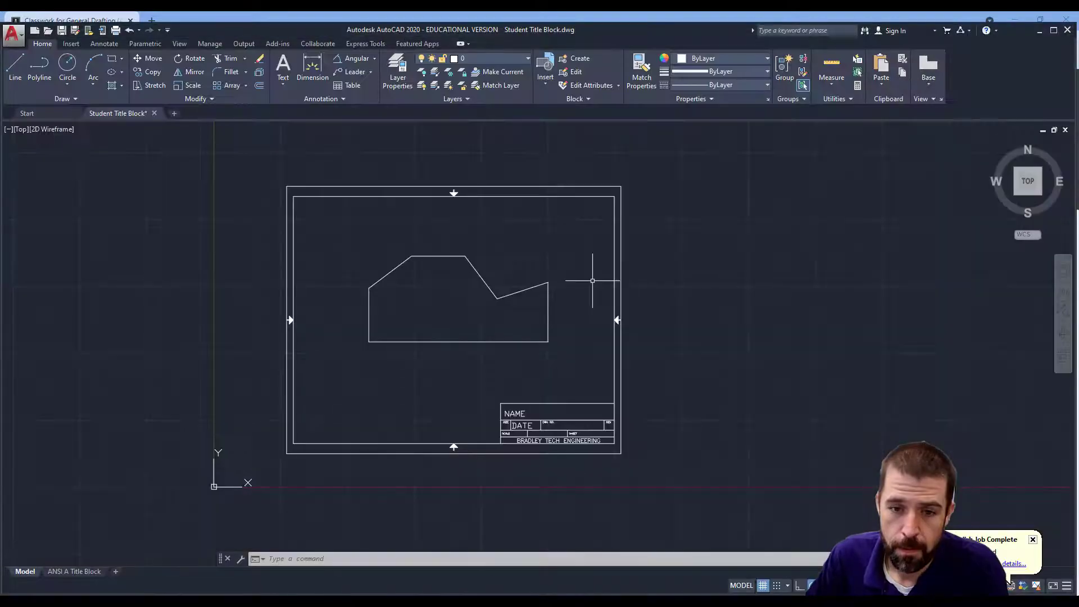
{"action": "scroll", "coordinate": [509, 296], "scroll_direction": "down", "scroll_amount": 2}
{"action": "scroll", "coordinate": [511, 289], "scroll_direction": "up", "scroll_amount": 4}
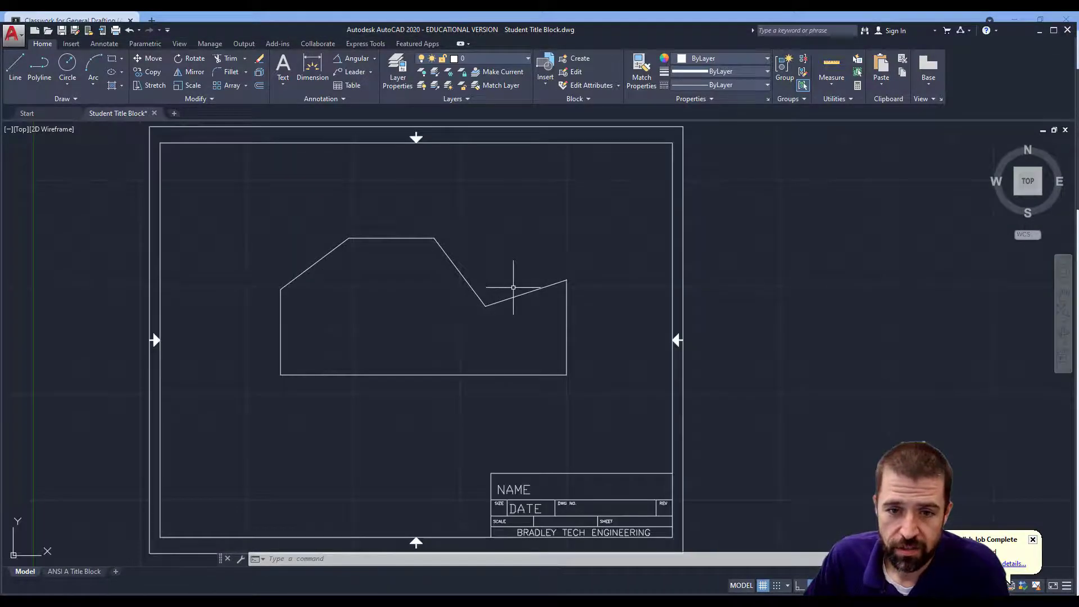
{"action": "middle_click_drag", "start_coordinate": [512, 287], "coordinate": [523, 293]}
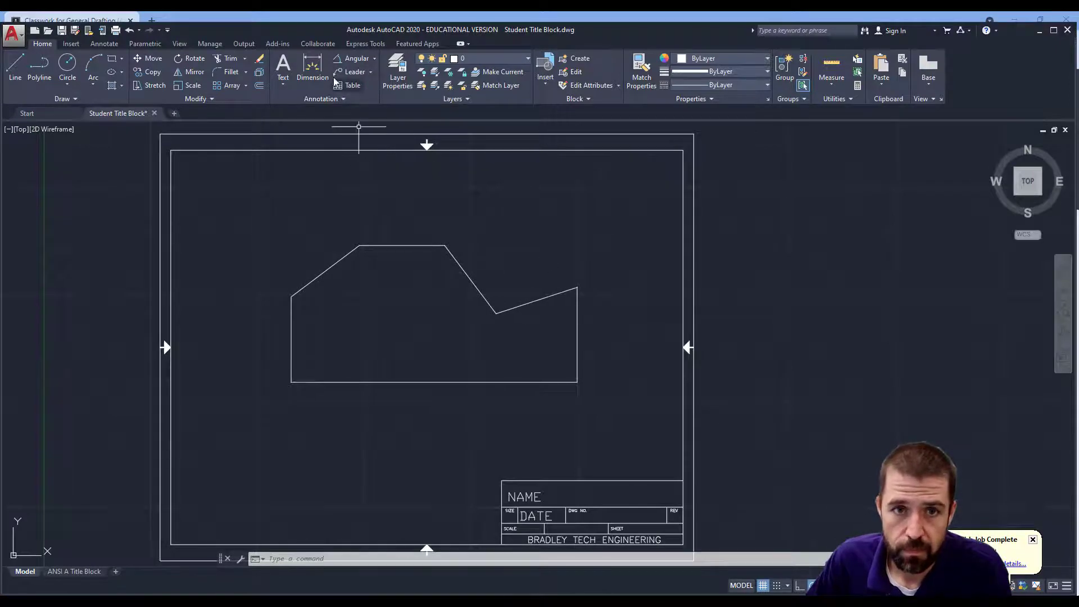
Add the 6.70 linear dimension across the bottom and move it to the DIMENSION layer.
{"action": "left_click", "coordinate": [374, 59]}
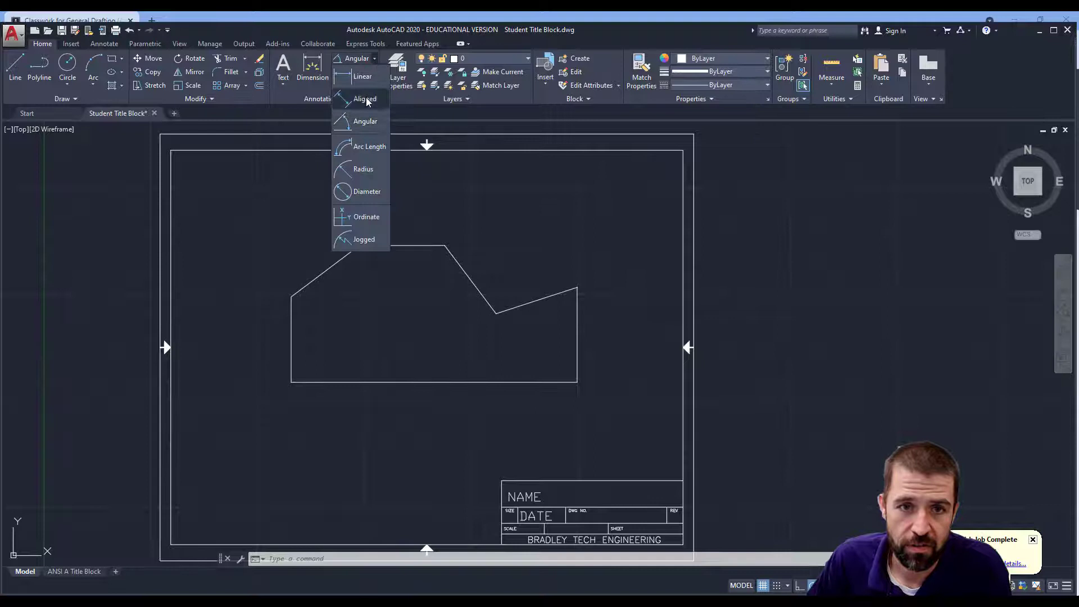
{"action": "left_click", "coordinate": [361, 77]}
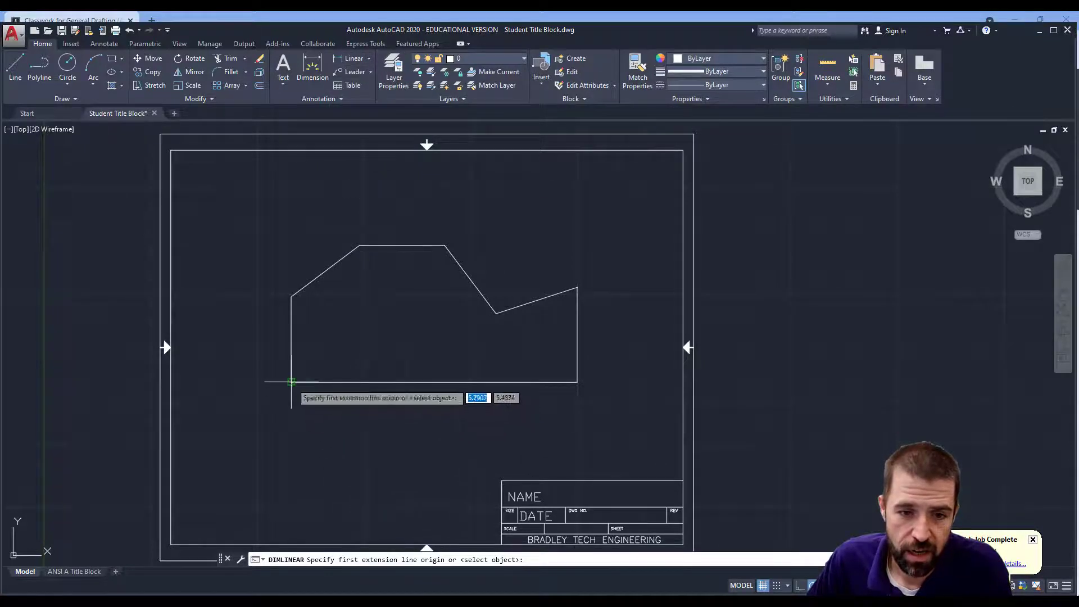
{"action": "left_click", "coordinate": [291, 382]}
{"action": "left_click", "coordinate": [577, 382]}
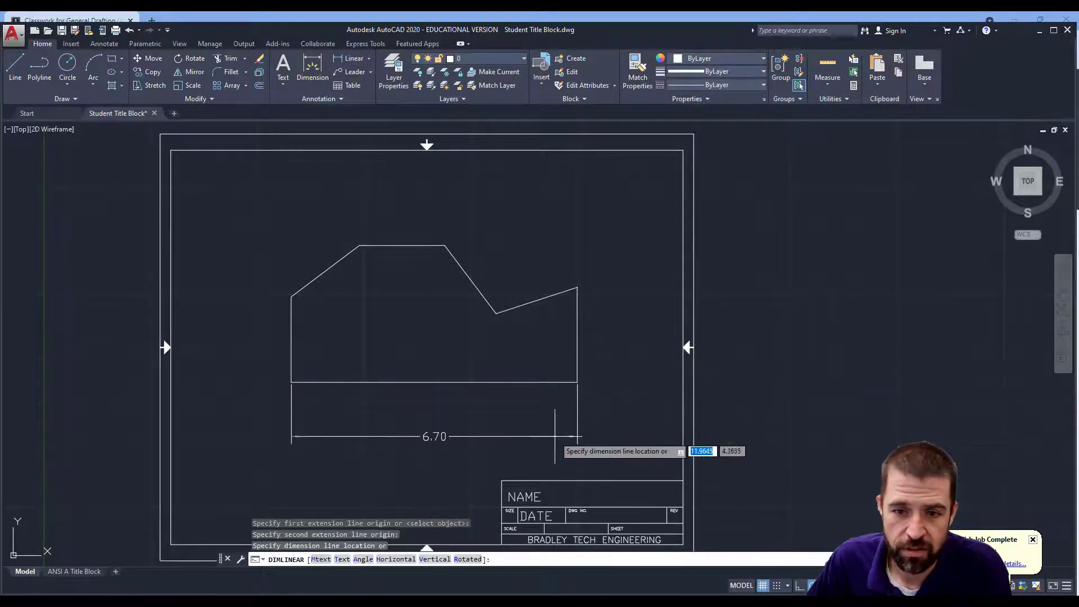
{"action": "left_click", "coordinate": [554, 437]}
{"action": "left_click", "coordinate": [430, 437]}
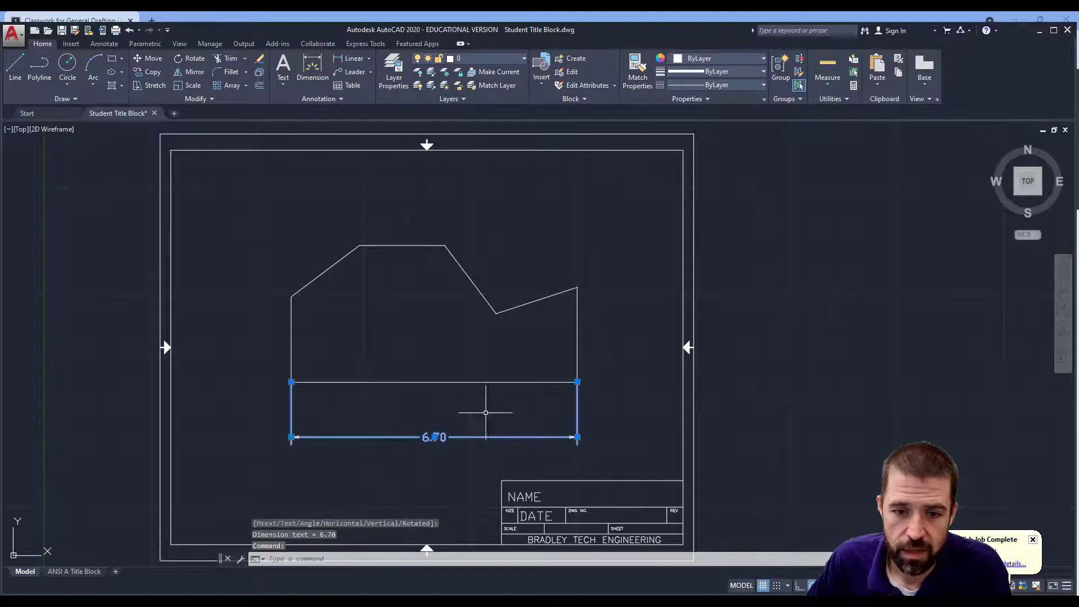
{"action": "left_click", "coordinate": [520, 61]}
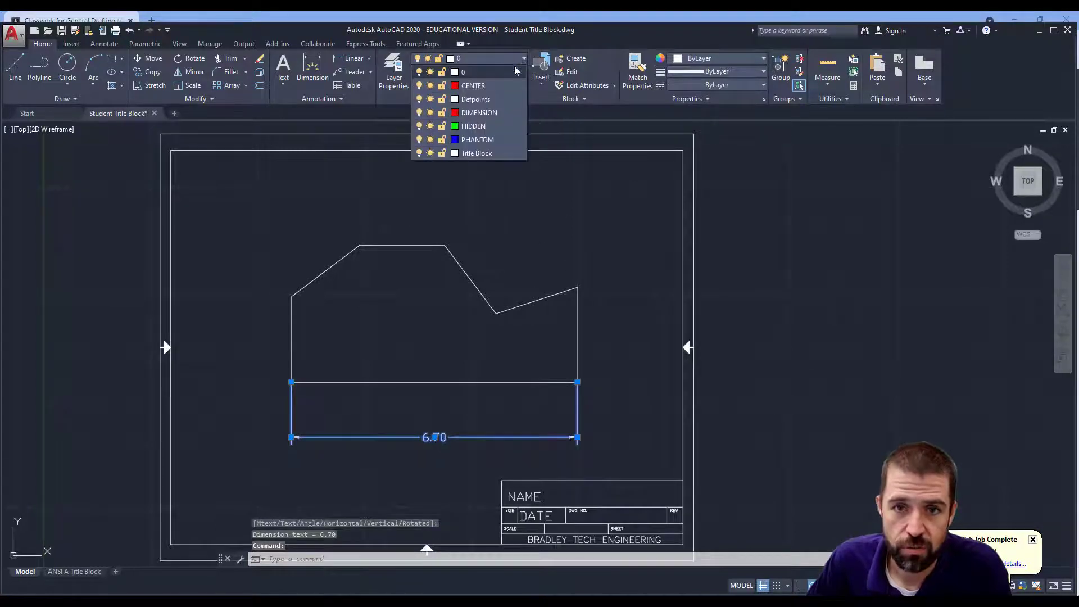
{"action": "left_click", "coordinate": [500, 114]}
{"action": "key", "text": "Escape"}
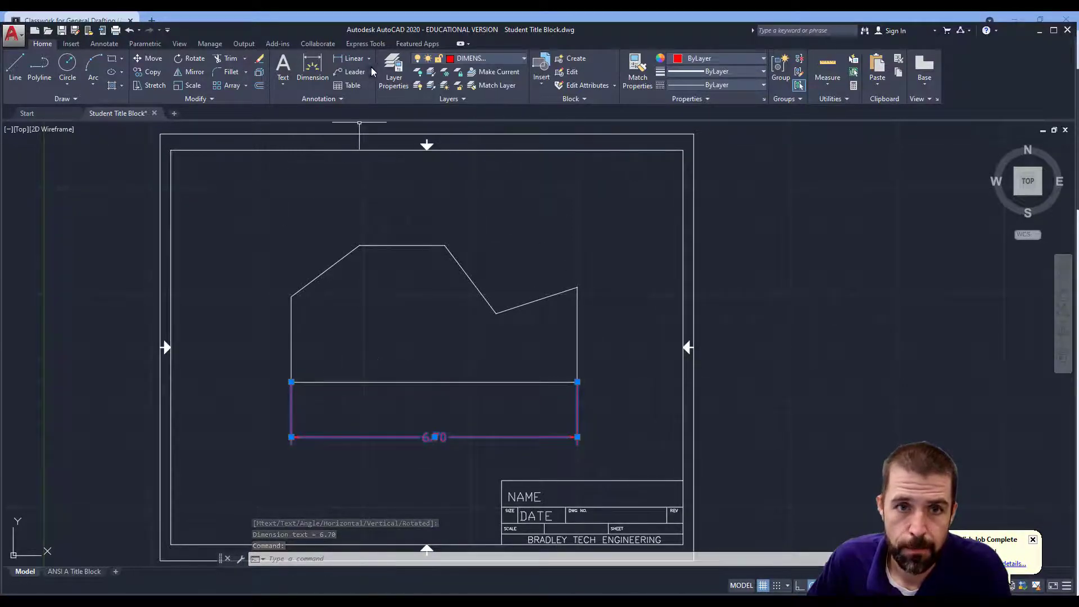
Make DIMENSION the current layer and add the 2.00 linear dimension up the left side.
{"action": "left_click", "coordinate": [350, 59]}
{"action": "left_click", "coordinate": [523, 60]}
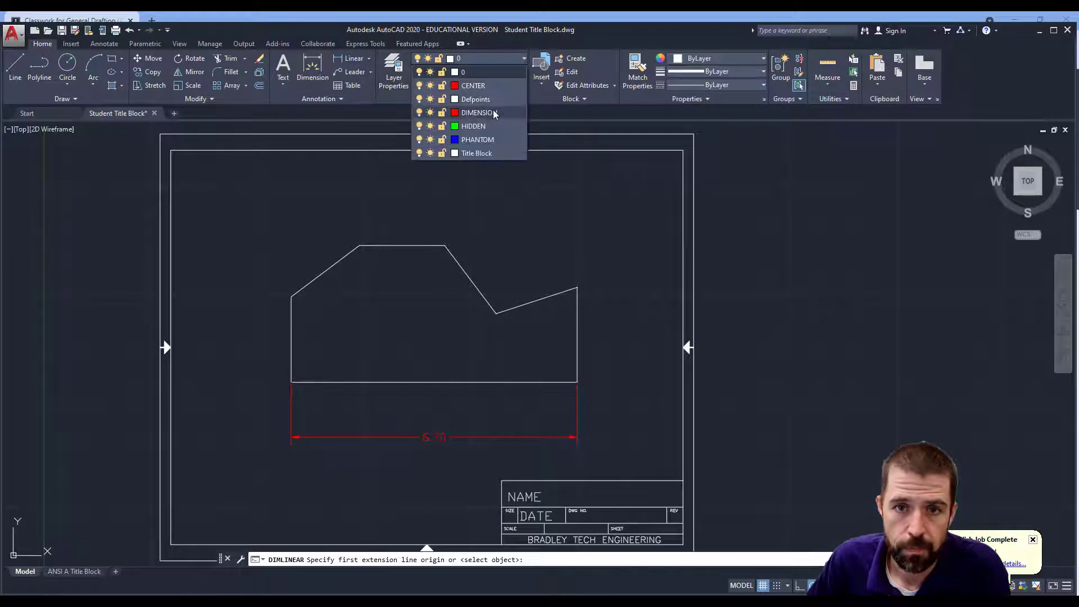
{"action": "left_click", "coordinate": [499, 115]}
{"action": "left_click", "coordinate": [292, 382]}
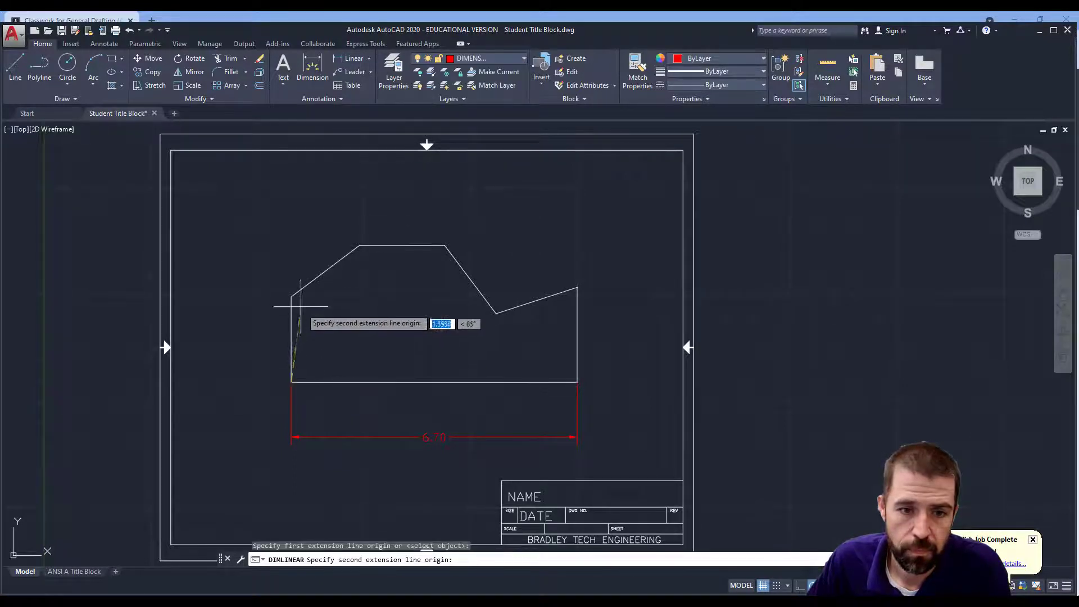
{"action": "left_click", "coordinate": [291, 296]}
{"action": "left_click", "coordinate": [244, 316]}
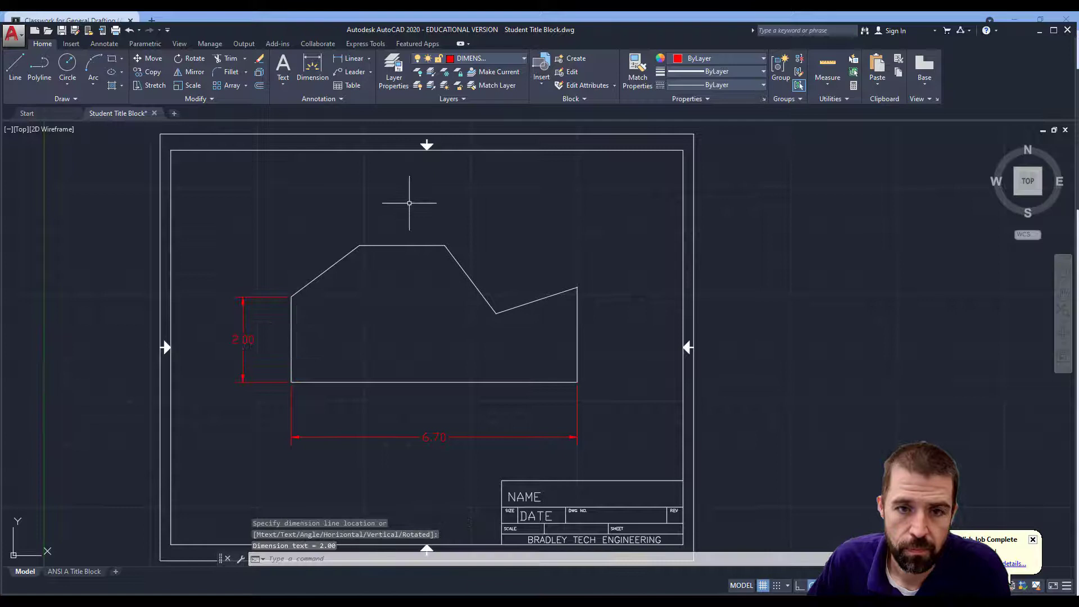
Add the 2.00 linear dimension above the top edge.
{"action": "left_click", "coordinate": [360, 246]}
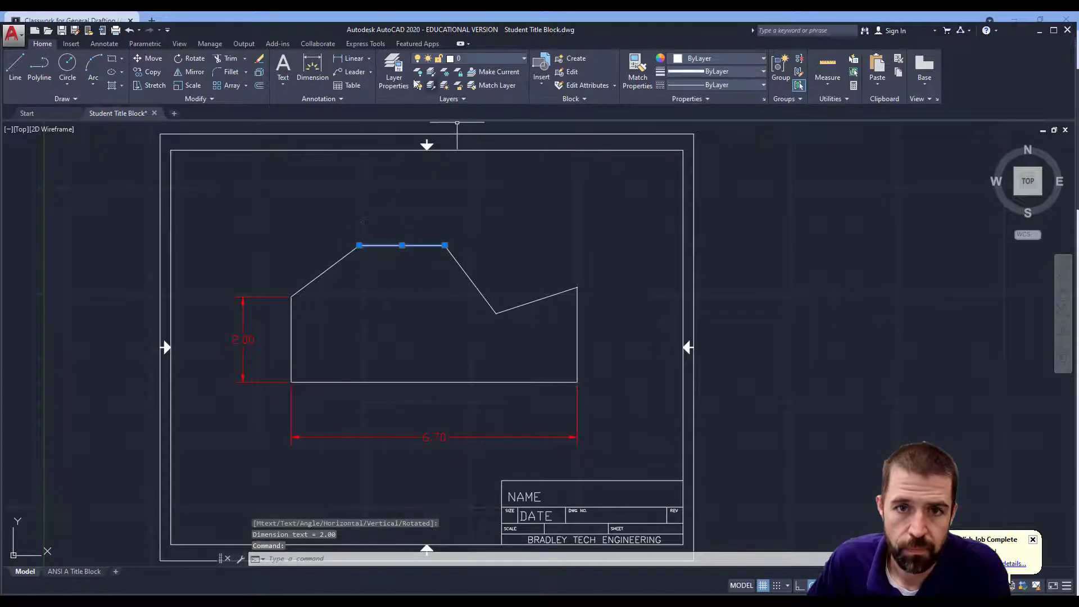
{"action": "left_click", "coordinate": [349, 59]}
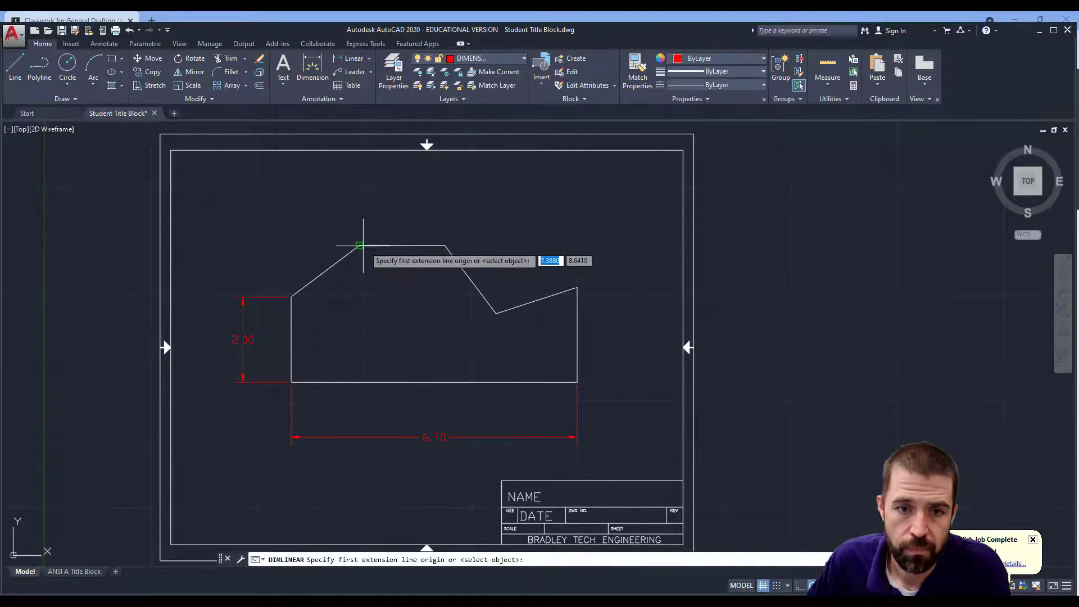
{"action": "left_click", "coordinate": [359, 245]}
{"action": "left_click", "coordinate": [444, 245]}
{"action": "left_click", "coordinate": [424, 217]}
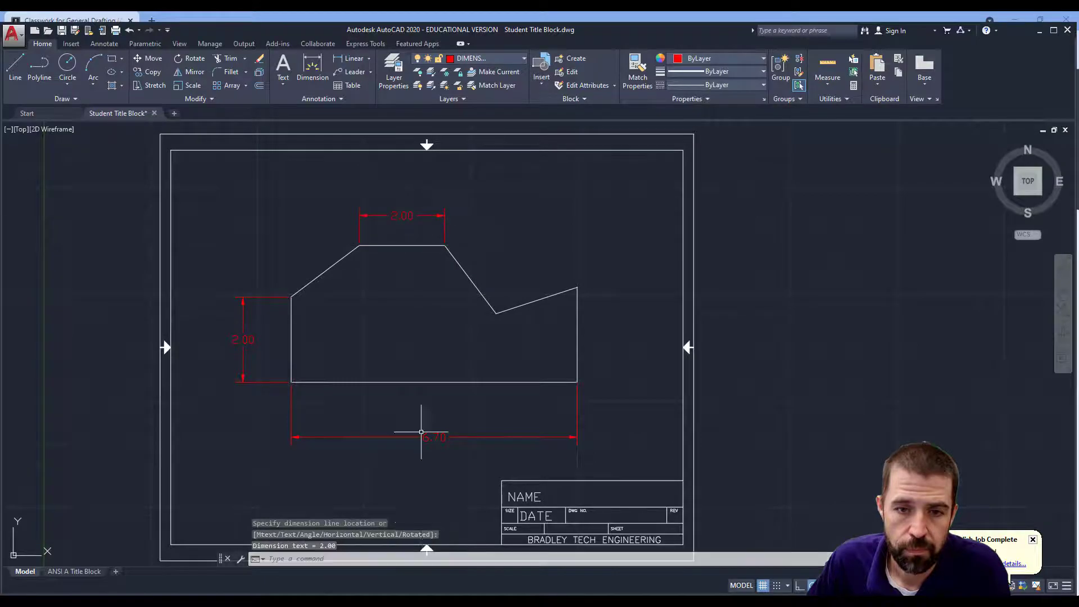
{"action": "key", "text": "alt+Tab"}
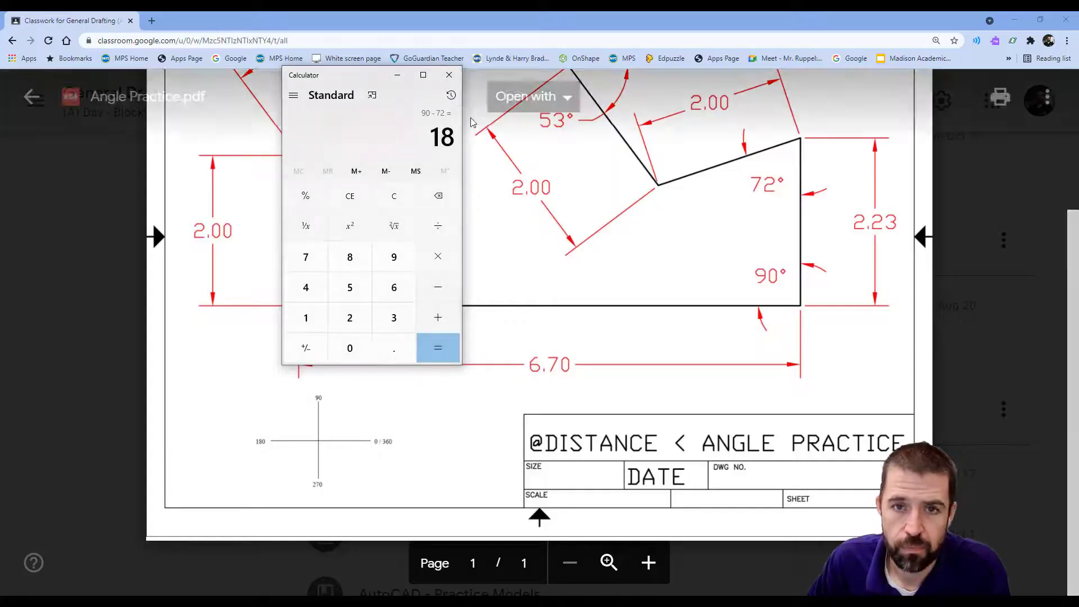
Close the calculator and zoom the PDF out to see the whole Angle Practice drawing.
{"action": "left_click", "coordinate": [449, 74]}
{"action": "scroll", "coordinate": [503, 214], "scroll_direction": "up", "scroll_amount": 3}
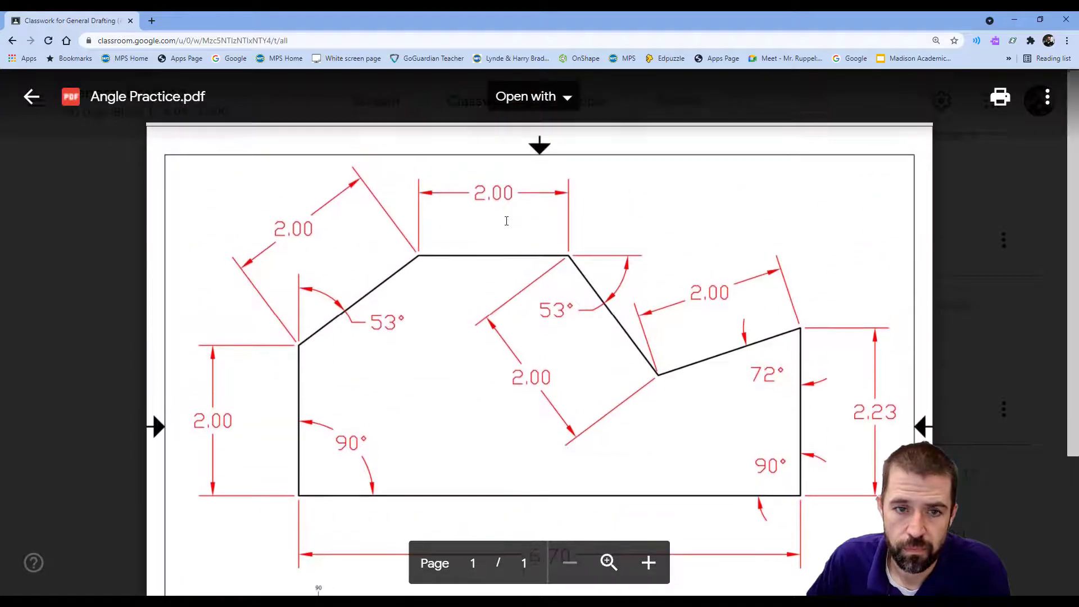
{"action": "scroll", "coordinate": [505, 218], "scroll_direction": "down", "scroll_amount": 1}
{"action": "key", "text": "ctrl+minus"}
{"action": "key", "text": "ctrl+minus"}
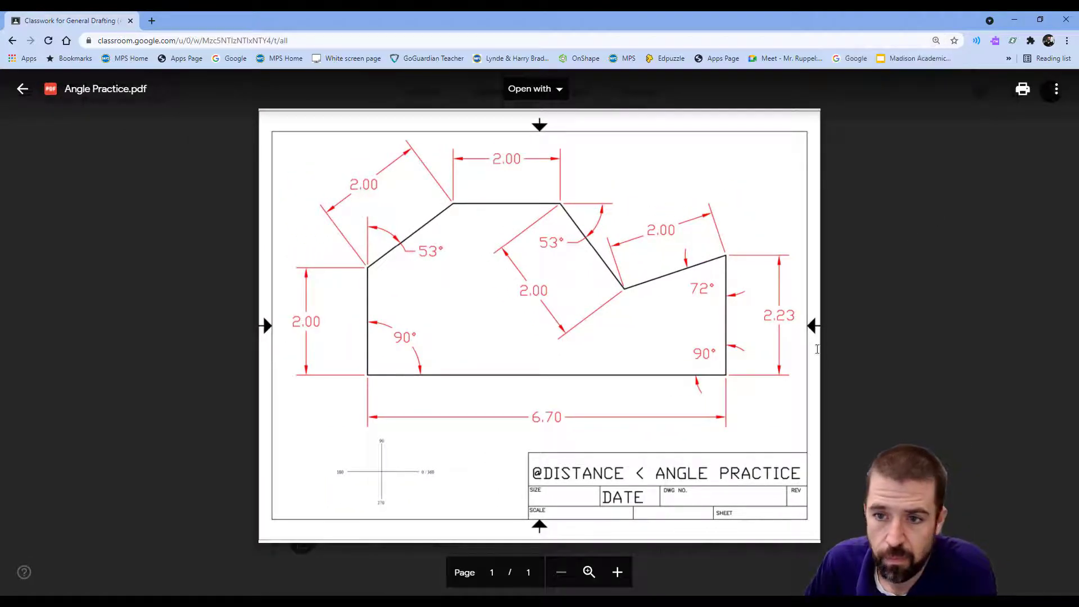
{"action": "left_click", "coordinate": [423, 594]}
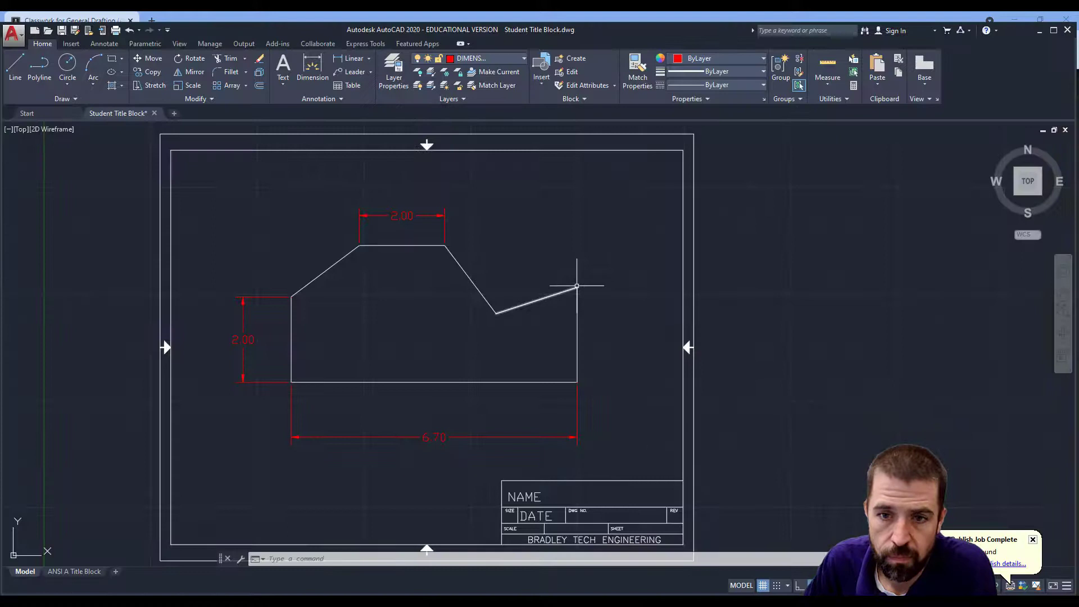
Dimension the right side between its corners as 2.23 and check it against the reference.
{"action": "left_click", "coordinate": [364, 60]}
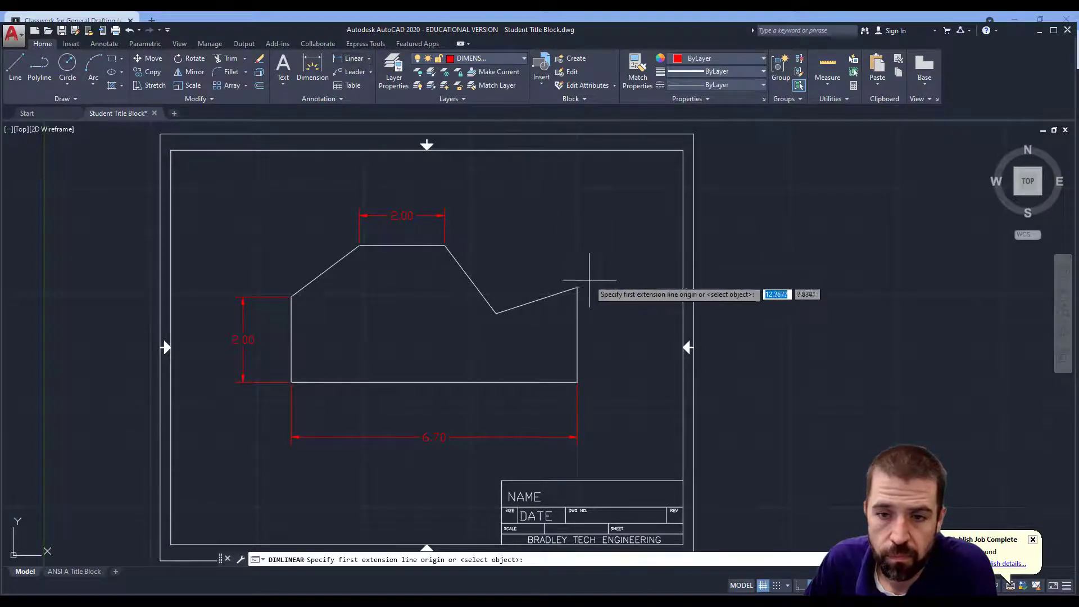
{"action": "left_click", "coordinate": [577, 288]}
{"action": "left_click", "coordinate": [577, 382]}
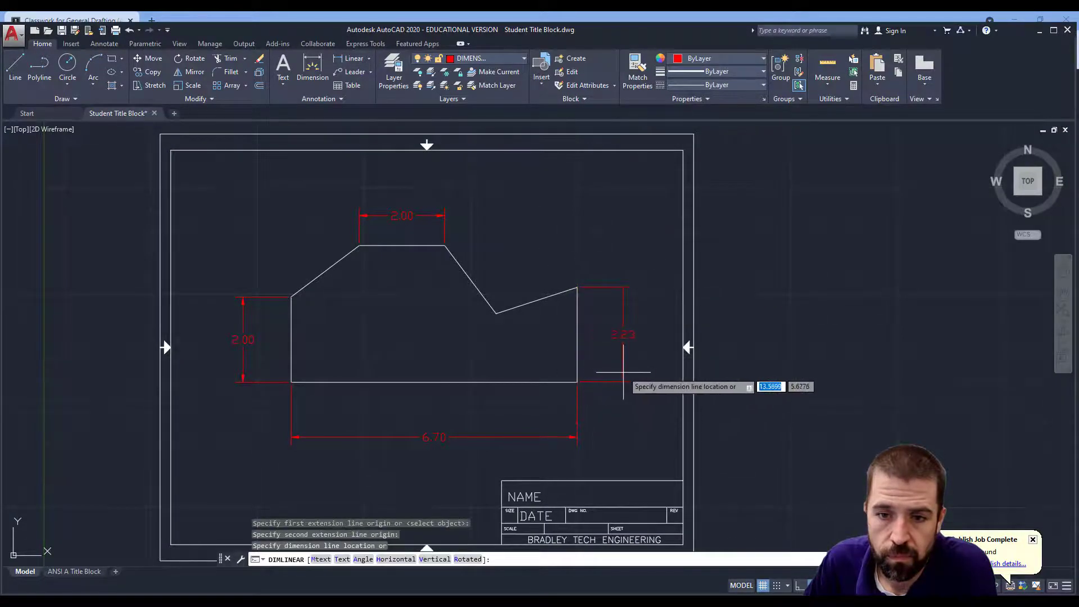
{"action": "left_click", "coordinate": [624, 391]}
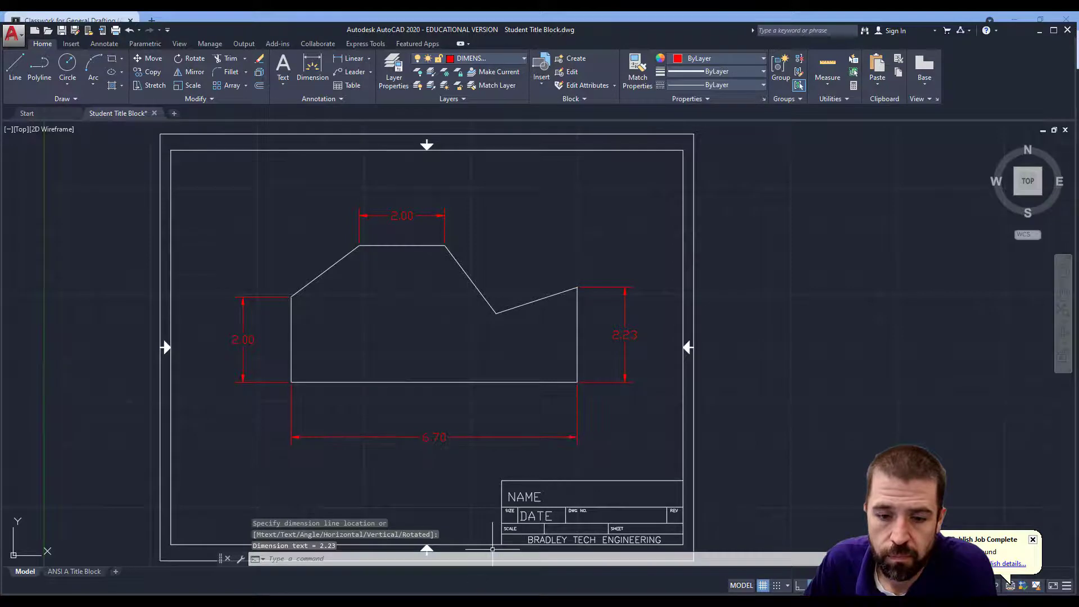
{"action": "key", "text": "alt+Tab"}
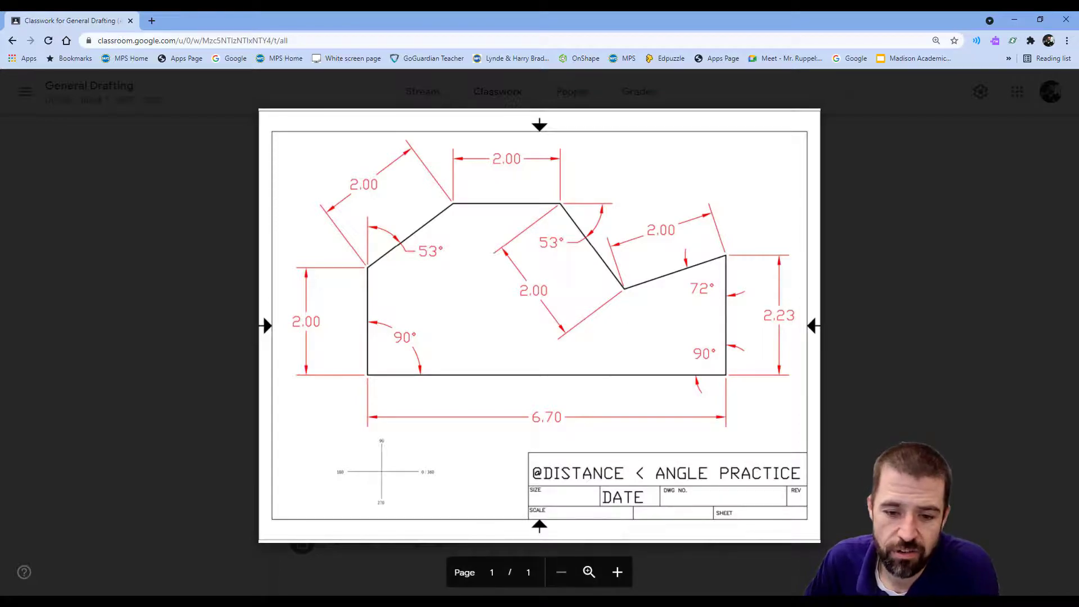
{"action": "key", "text": "alt+Tab"}
Add a 2.00 aligned dimension along the left slanted edge.
{"action": "left_click", "coordinate": [369, 59]}
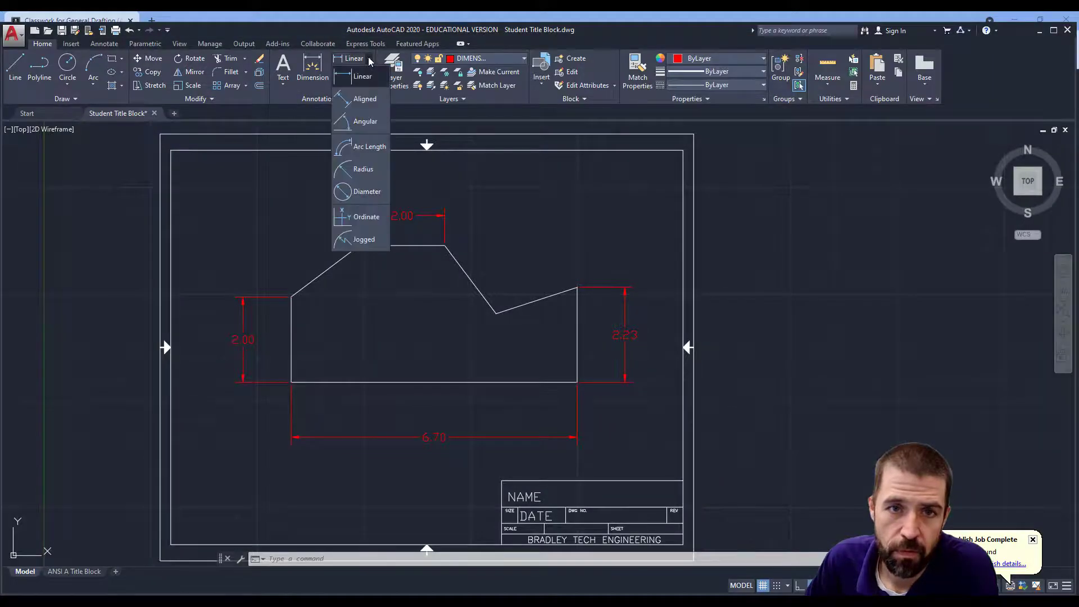
{"action": "left_click", "coordinate": [374, 107]}
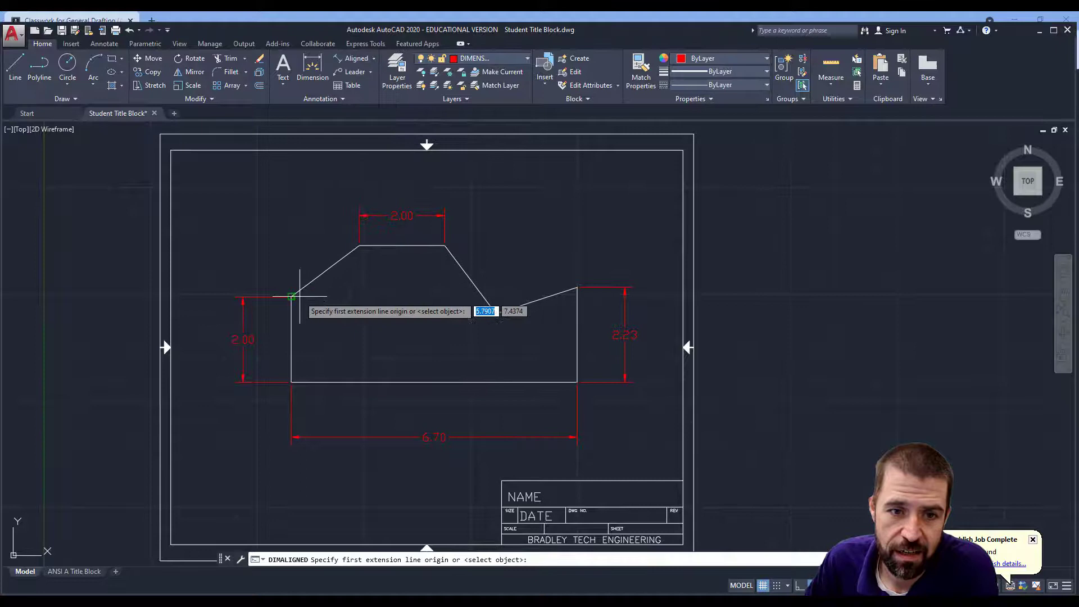
{"action": "left_click", "coordinate": [291, 296]}
{"action": "left_click", "coordinate": [359, 246]}
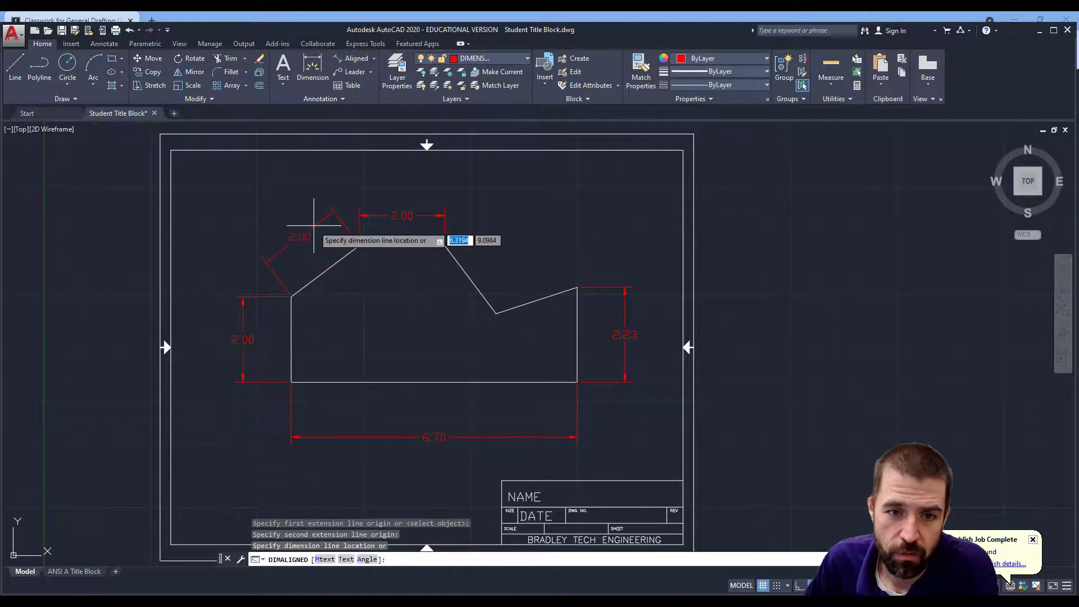
{"action": "left_click", "coordinate": [312, 225]}
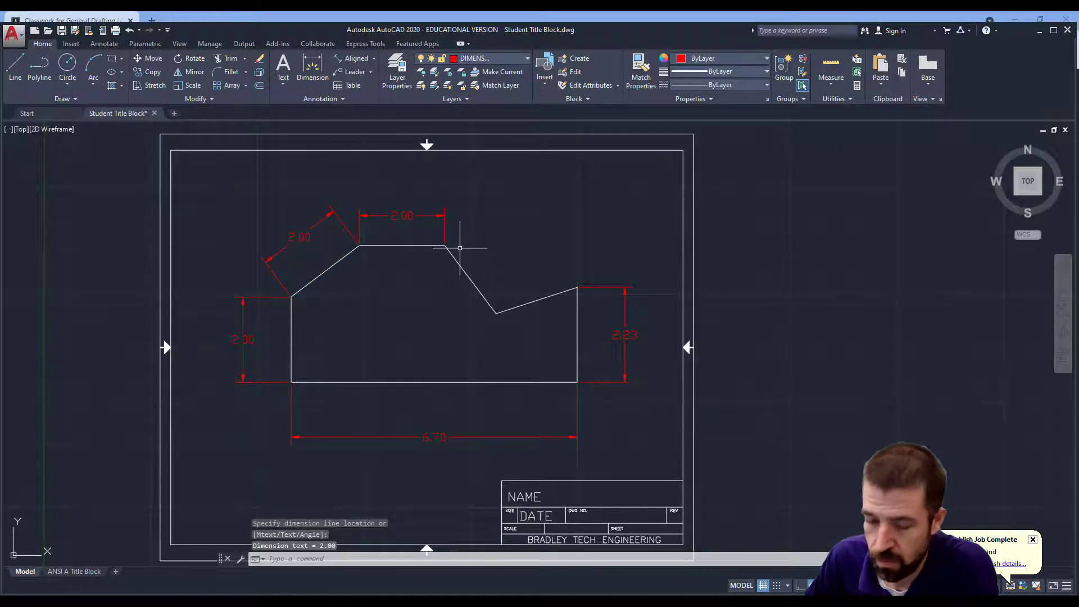
Add a 2.00 aligned dimension along the middle slanted edge.
{"action": "key", "text": "Return"}
{"action": "left_click", "coordinate": [444, 245]}
{"action": "left_click", "coordinate": [494, 312]}
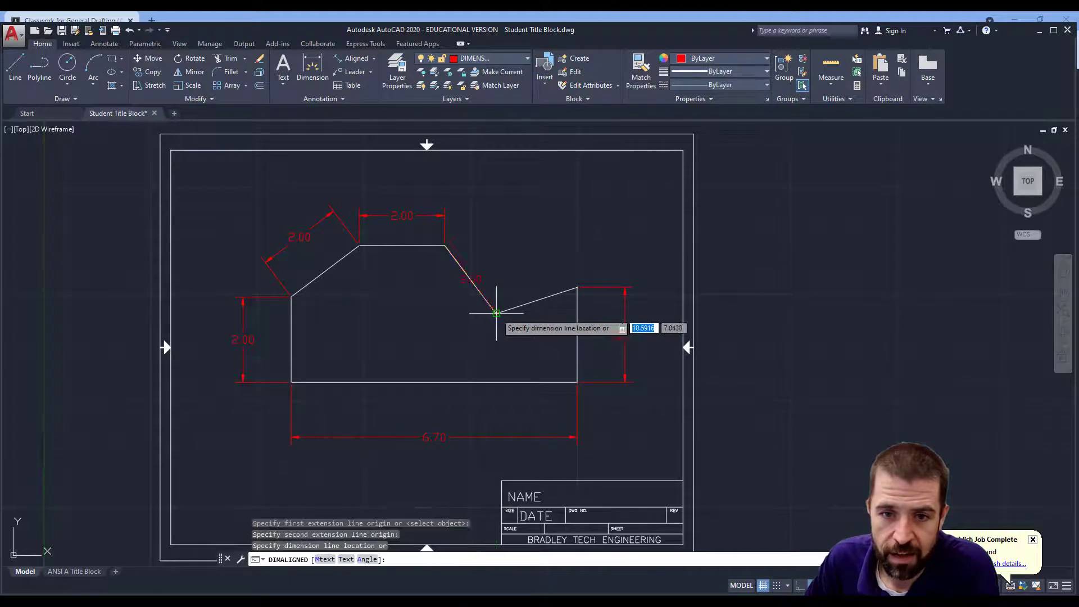
{"action": "left_click", "coordinate": [449, 311]}
Add a 2.00 aligned dimension along the right slanted edge.
{"action": "key", "text": "Return"}
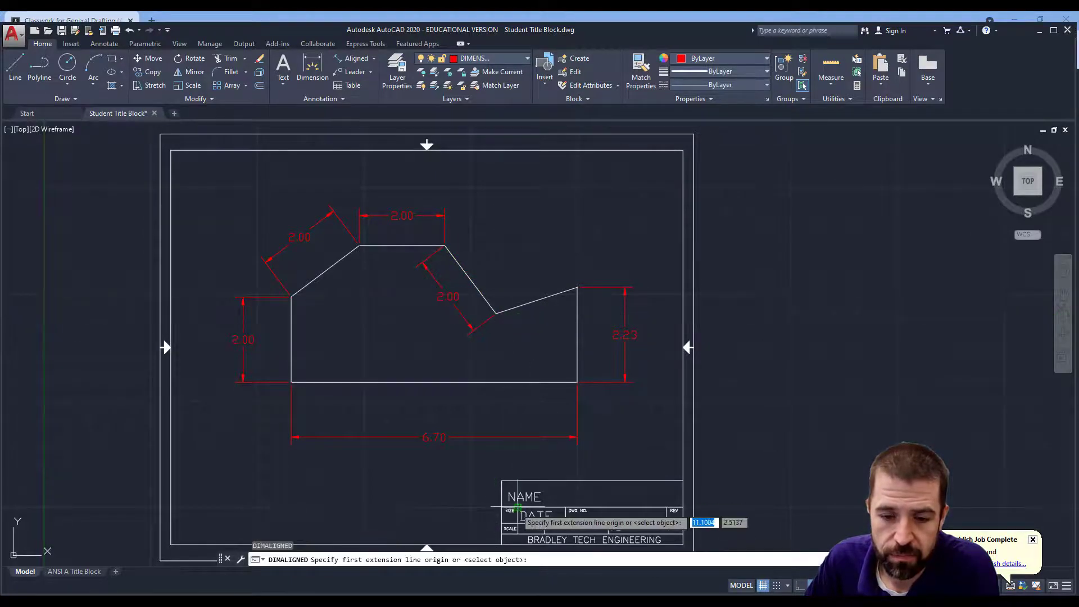
{"action": "key", "text": "alt+Tab"}
{"action": "key", "text": "alt+Tab"}
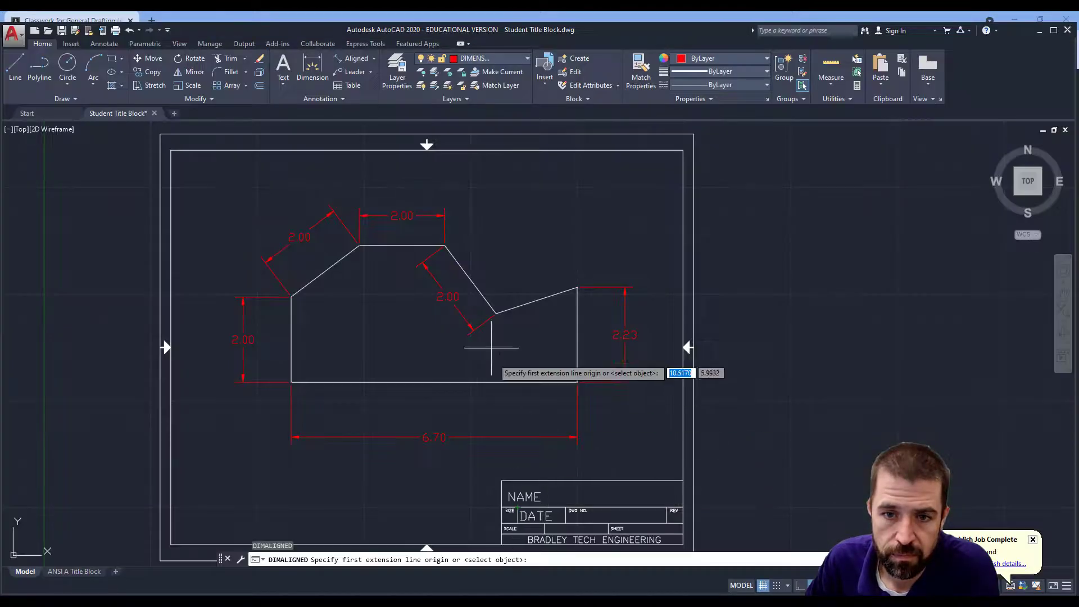
{"action": "left_click", "coordinate": [495, 313]}
{"action": "left_click", "coordinate": [577, 287]}
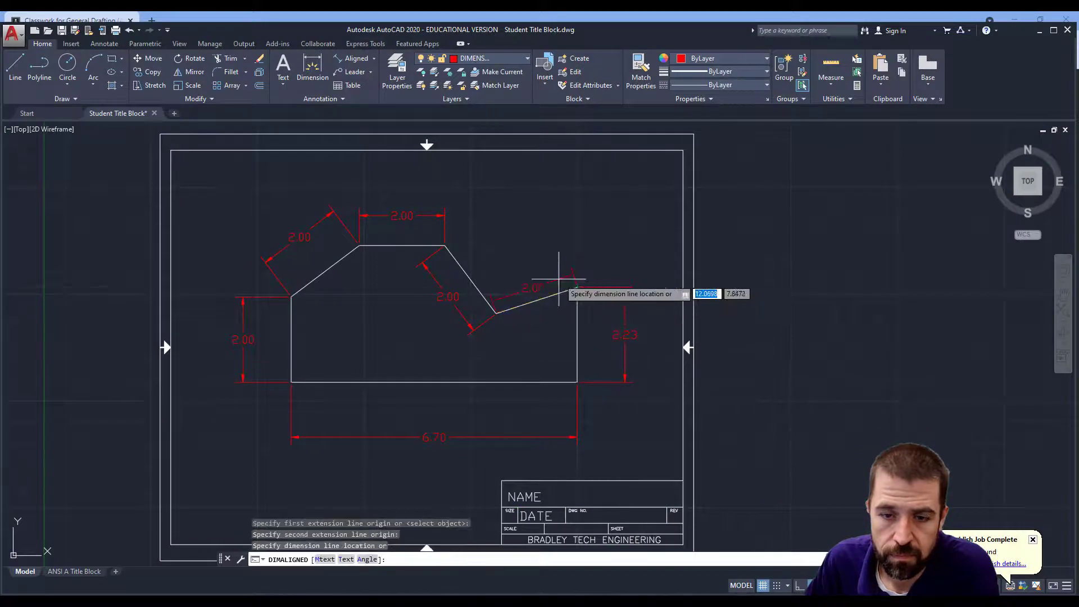
{"action": "left_click", "coordinate": [538, 264]}
{"action": "key", "text": "Return"}
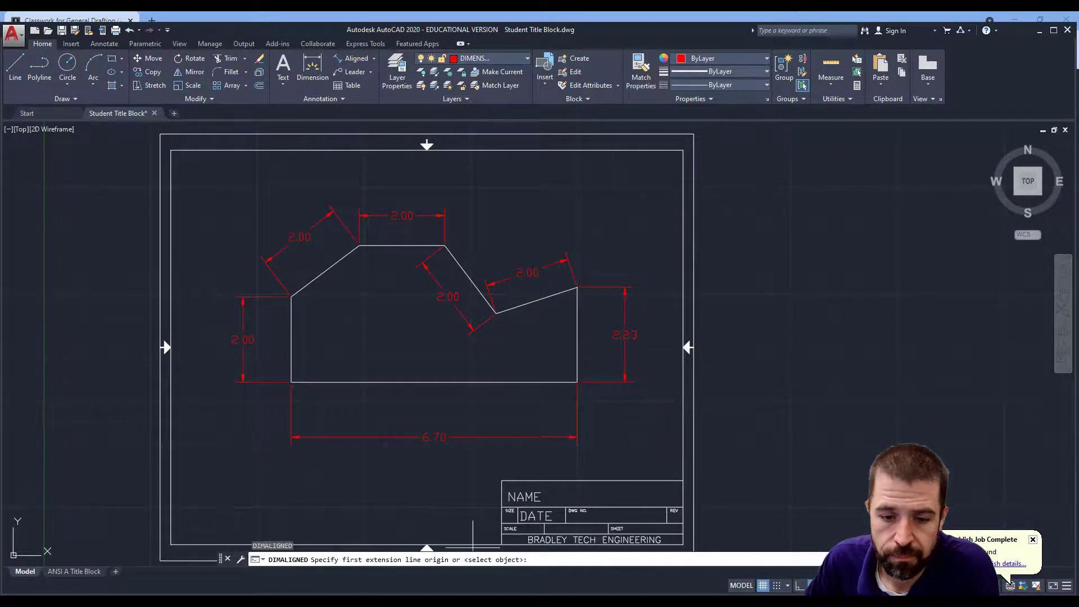
{"action": "key", "text": "alt+Tab"}
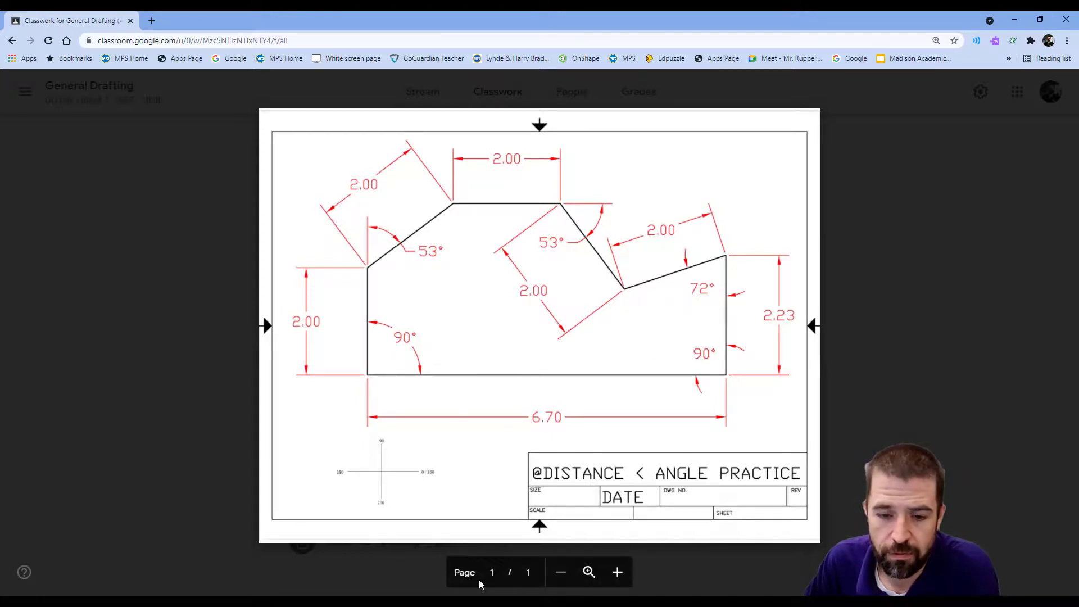
Add 90° angular dimensions at the bottom-left and bottom-right corners.
{"action": "key", "text": "alt+Tab"}
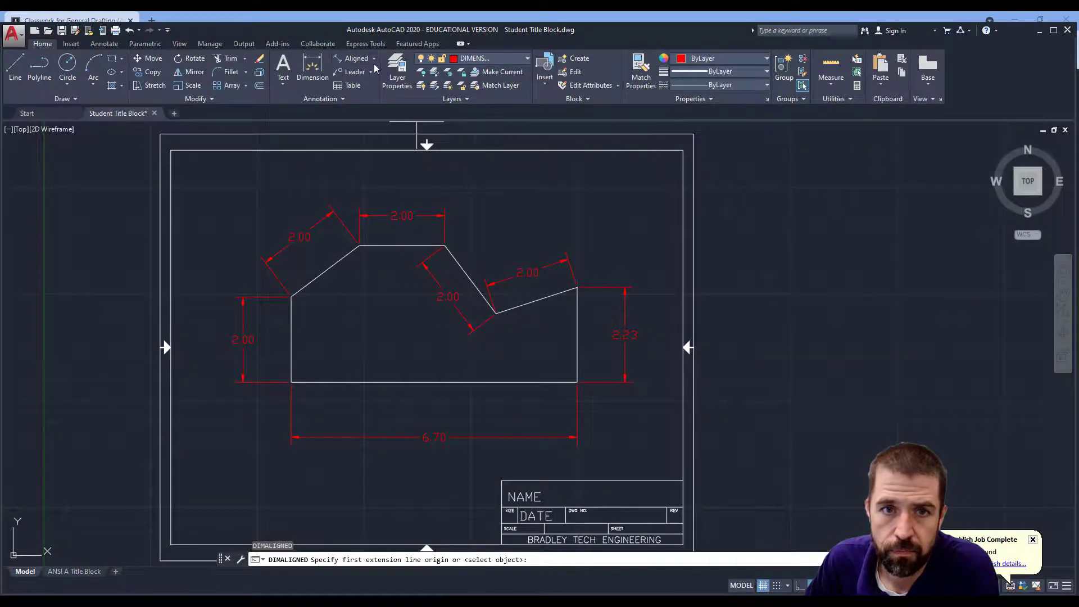
{"action": "left_click", "coordinate": [374, 58]}
{"action": "left_click", "coordinate": [360, 123]}
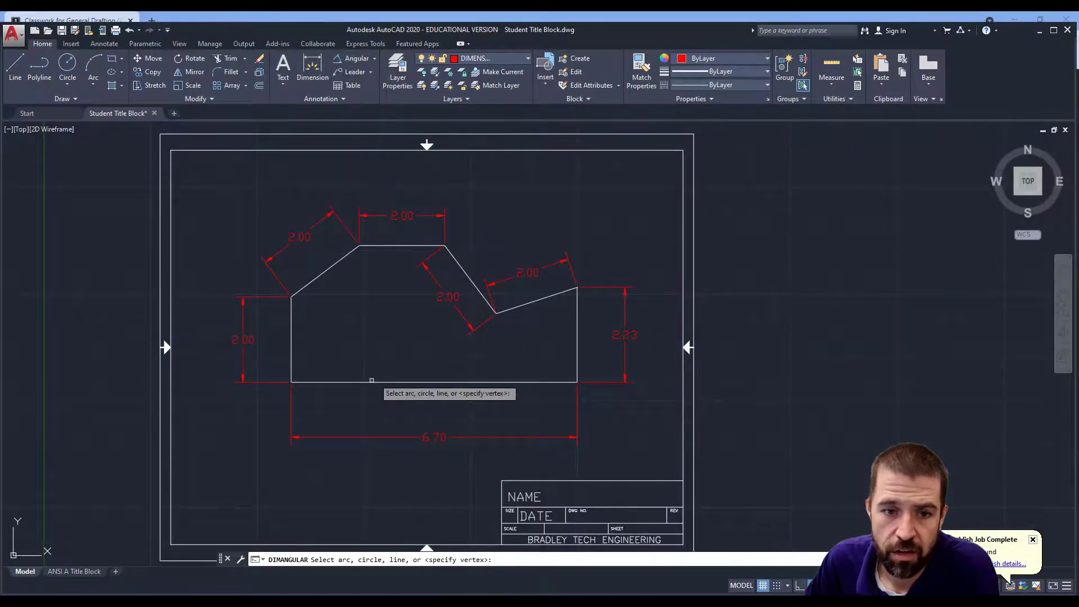
{"action": "left_click", "coordinate": [340, 383]}
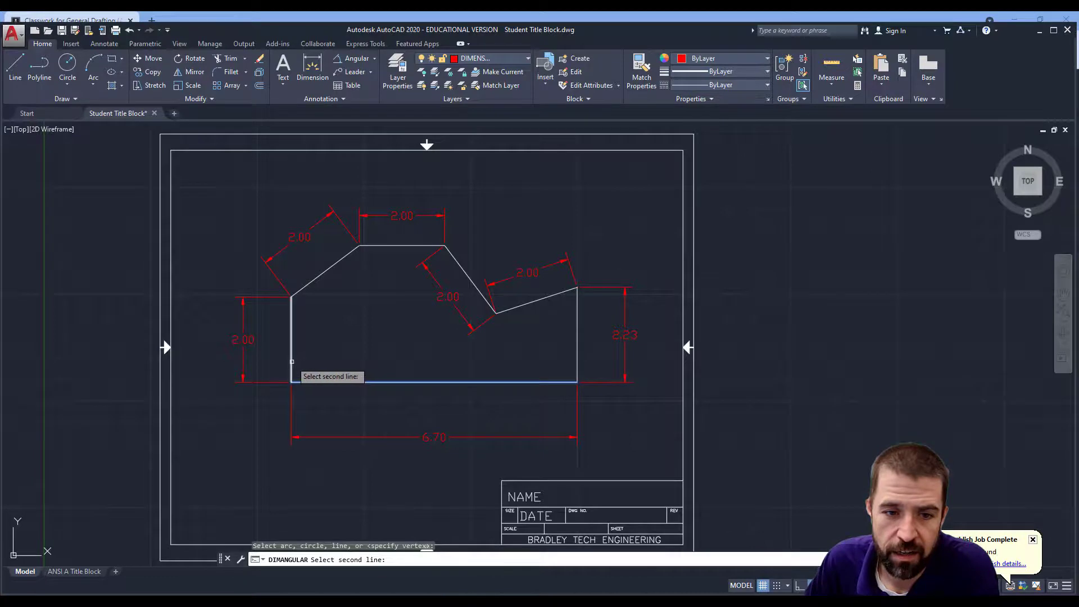
{"action": "left_click", "coordinate": [292, 372]}
{"action": "left_click", "coordinate": [322, 367]}
{"action": "key", "text": "Return"}
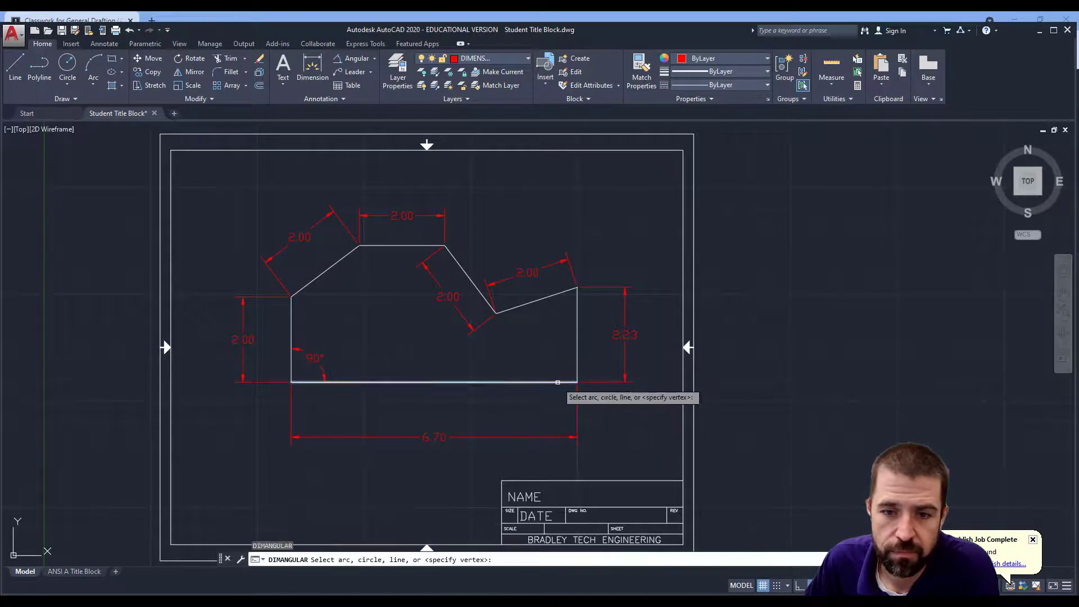
{"action": "left_click", "coordinate": [562, 383]}
{"action": "left_click", "coordinate": [575, 364]}
{"action": "left_click", "coordinate": [555, 359]}
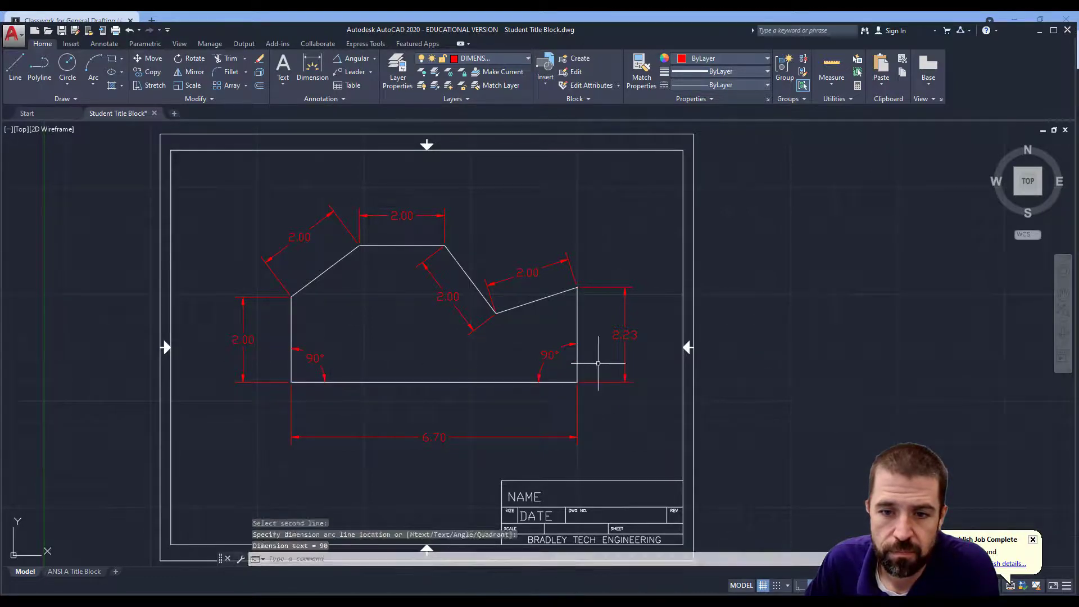
{"action": "key", "text": "Return"}
Add the 53° angular dimension at the bend below the top edge's right end.
{"action": "key", "text": "alt+Tab"}
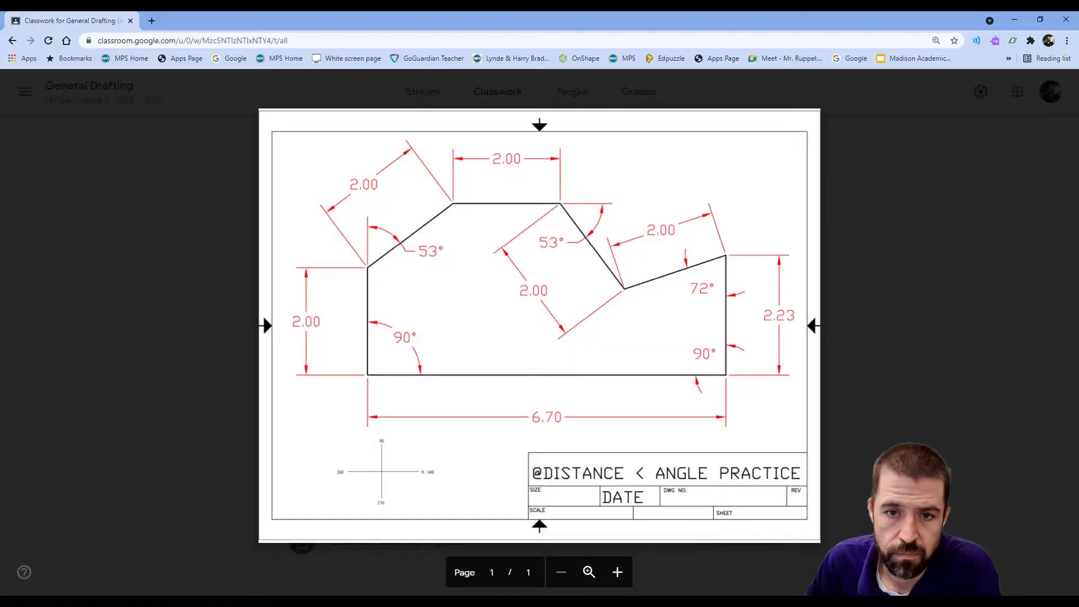
{"action": "key", "text": "alt+Tab"}
{"action": "key", "text": "Return"}
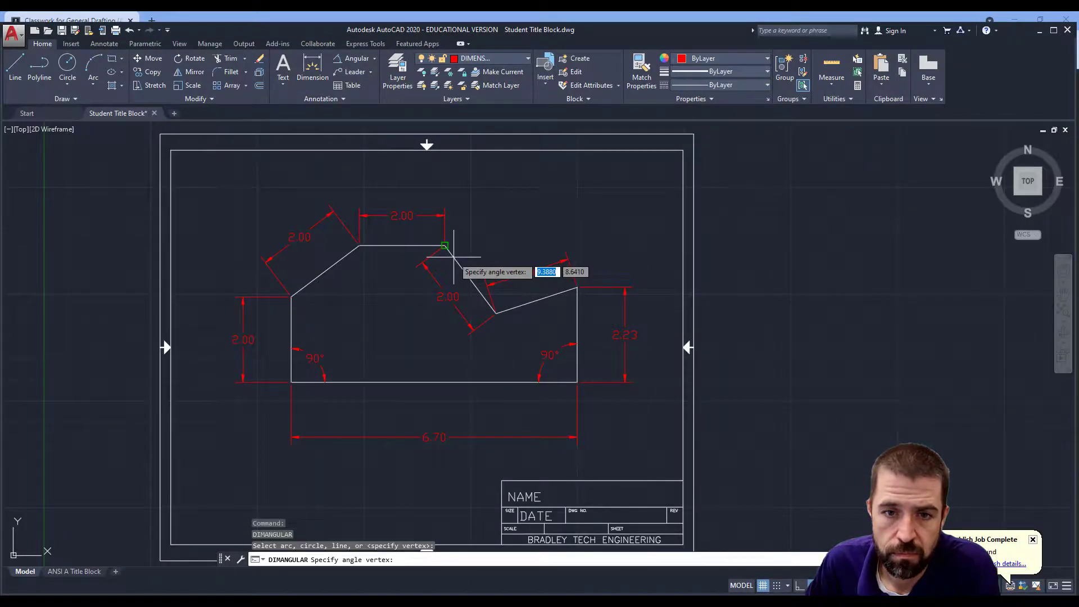
{"action": "key", "text": "Return"}
{"action": "left_click", "coordinate": [454, 259]}
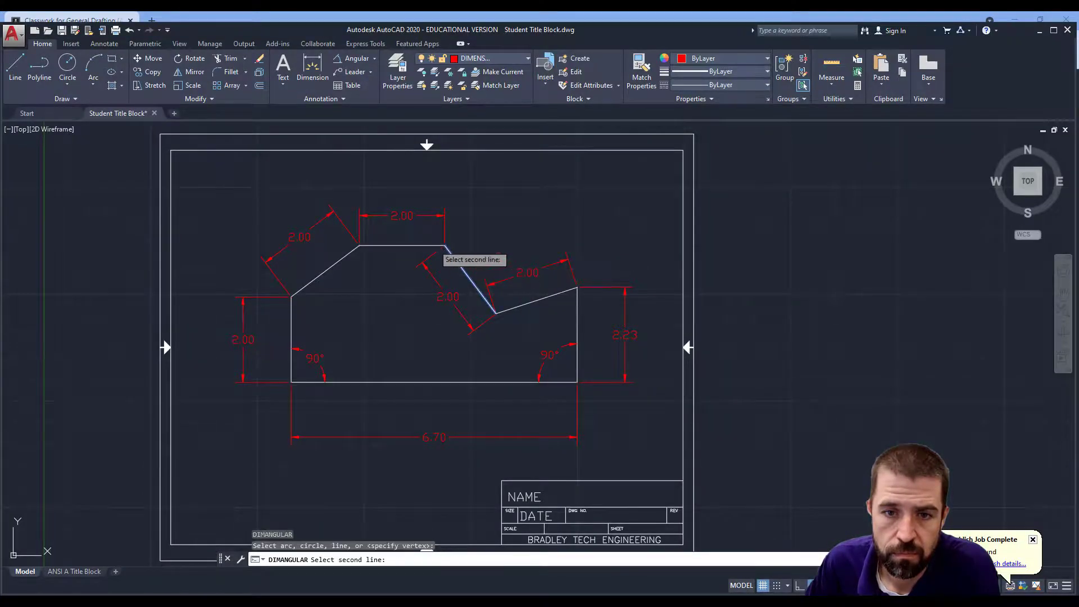
{"action": "left_click", "coordinate": [435, 246]}
{"action": "left_click", "coordinate": [490, 257]}
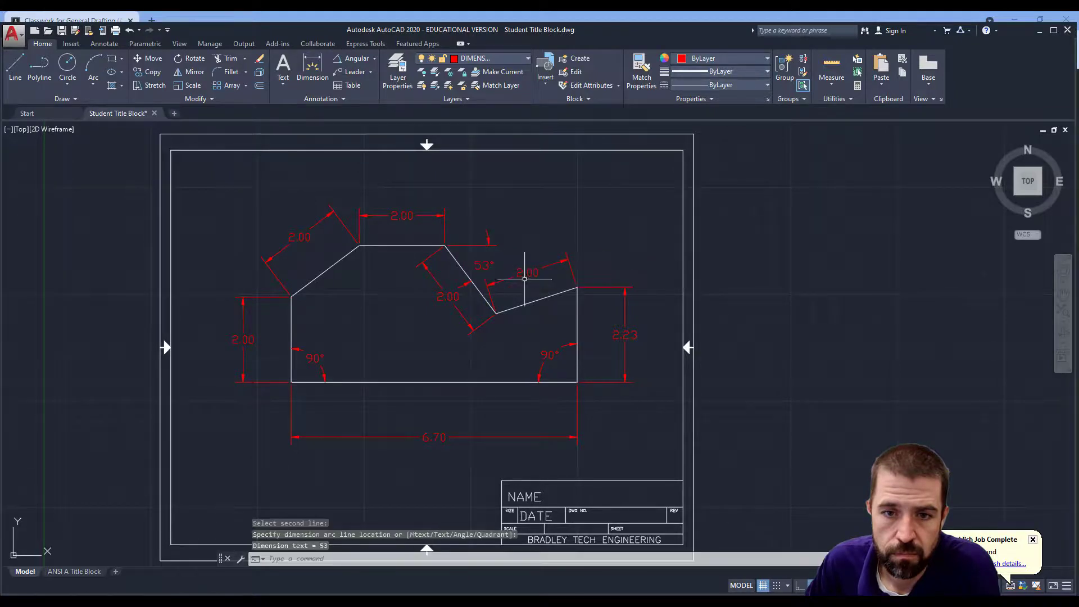
Add the 53° angular dimension between the upper-left slanted edge and the left side.
{"action": "key", "text": "Return"}
{"action": "key", "text": "alt+Tab"}
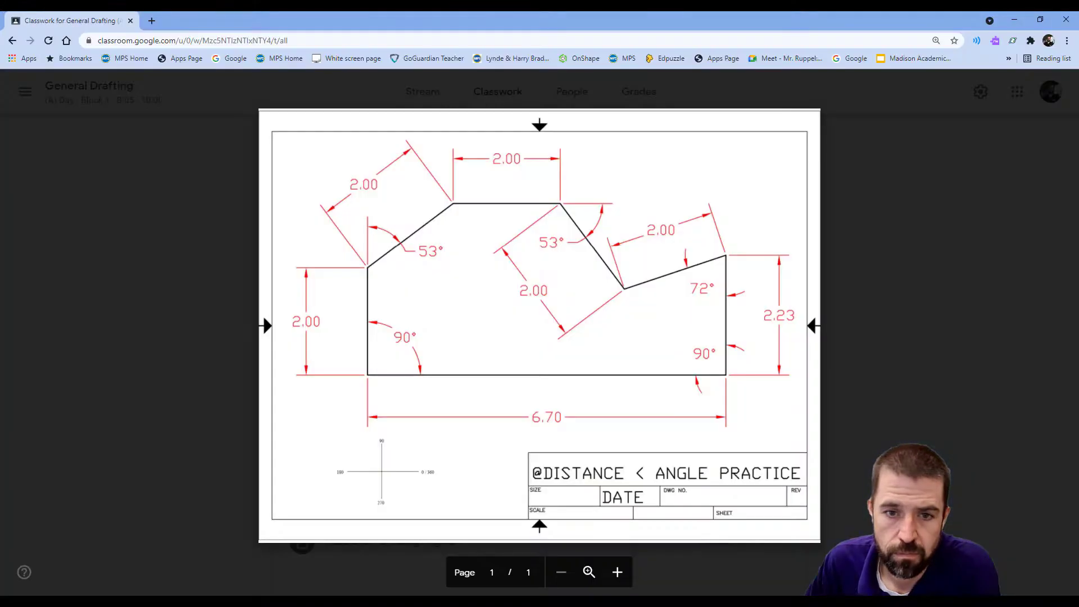
{"action": "key", "text": "alt+Tab"}
{"action": "left_click", "coordinate": [312, 279]}
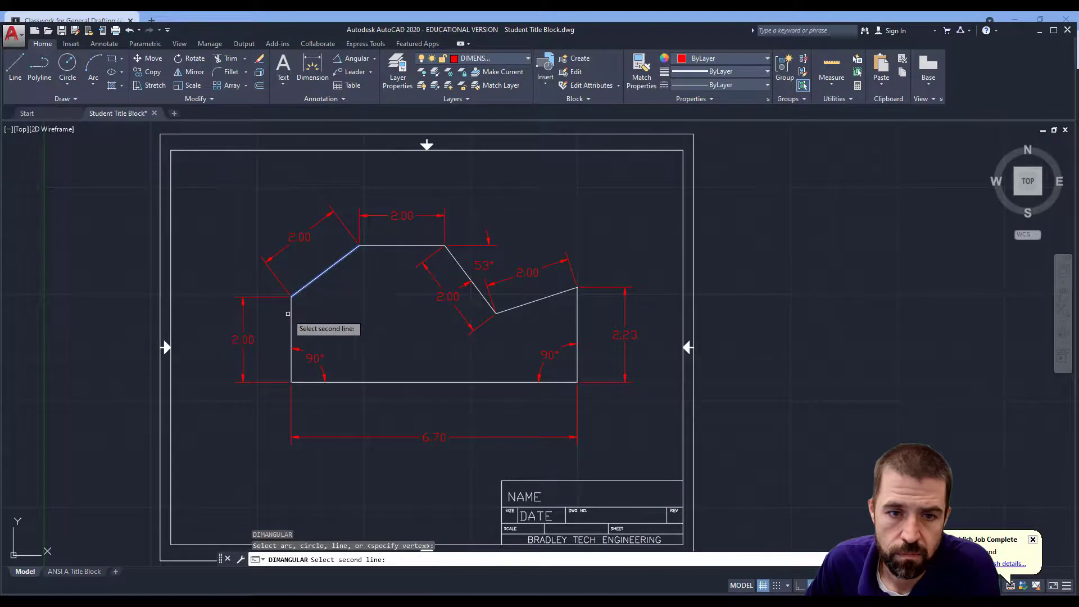
{"action": "left_click", "coordinate": [292, 314]}
{"action": "left_click", "coordinate": [335, 284]}
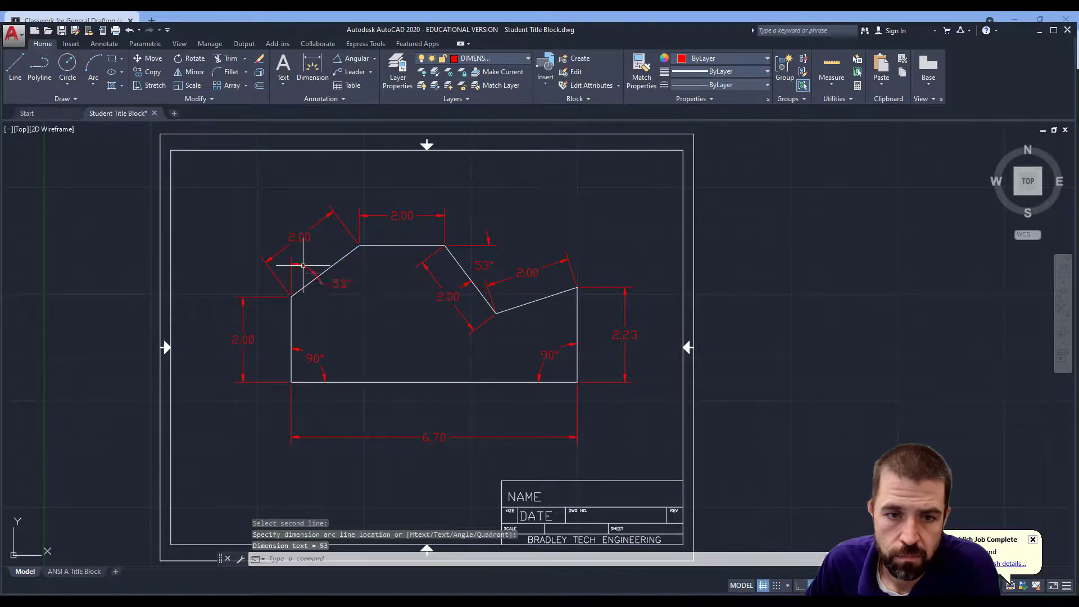
Add the 72° angular dimension where the right sloped edge meets the right side.
{"action": "key", "text": "alt+Tab"}
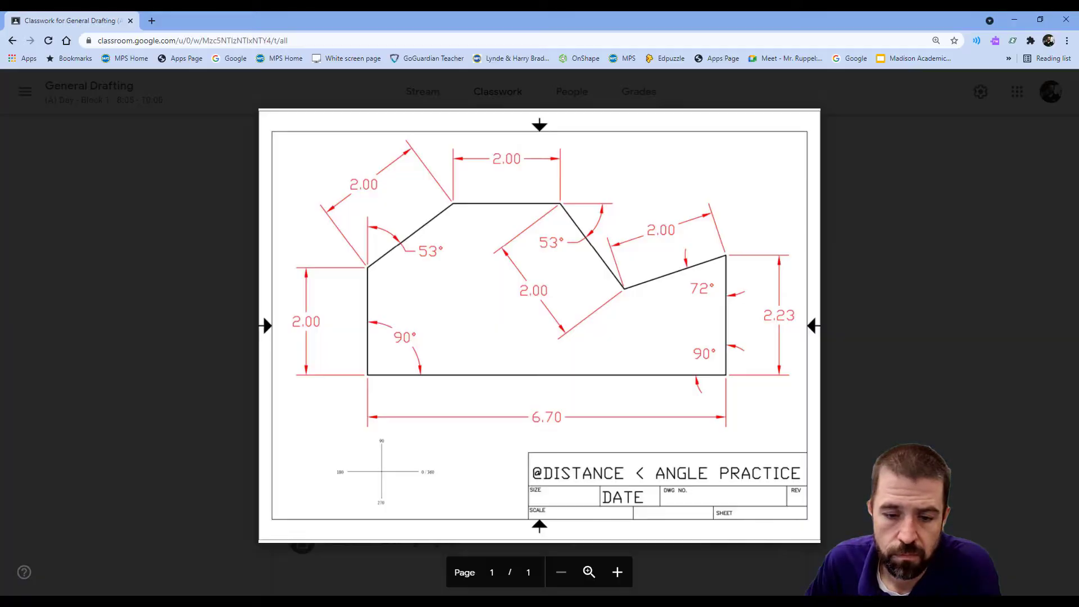
{"action": "key", "text": "alt+Tab"}
{"action": "key", "text": "Return"}
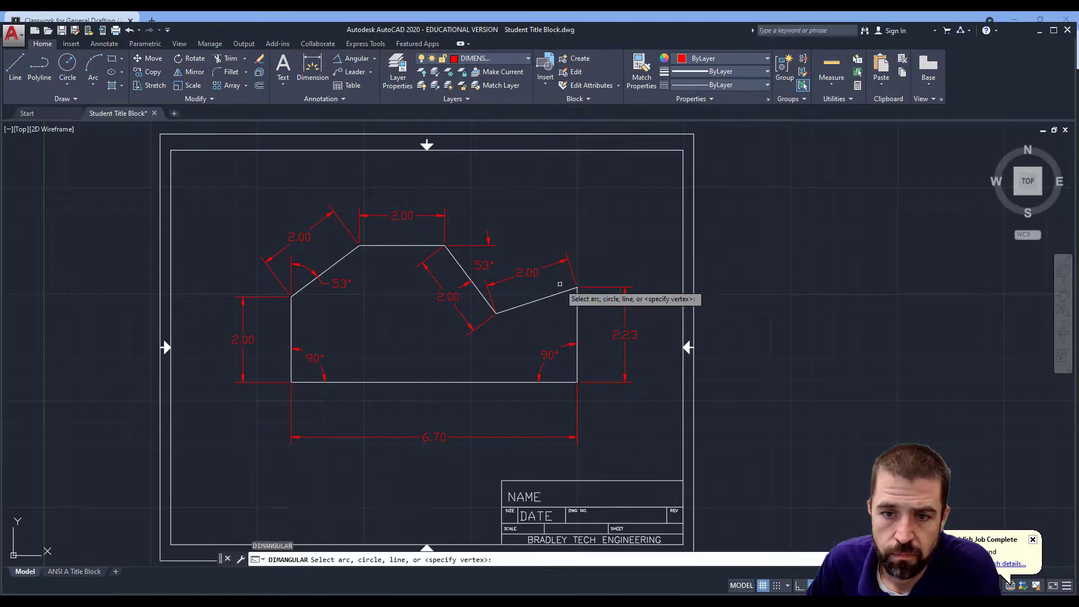
{"action": "left_click", "coordinate": [560, 292]}
{"action": "left_click", "coordinate": [576, 310]}
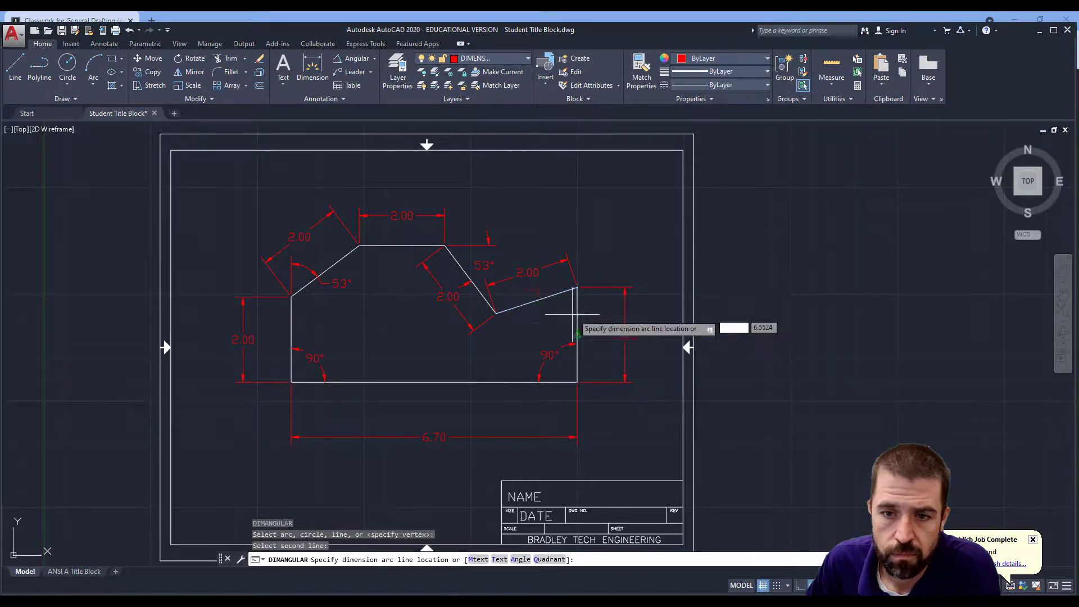
{"action": "left_click", "coordinate": [550, 332]}
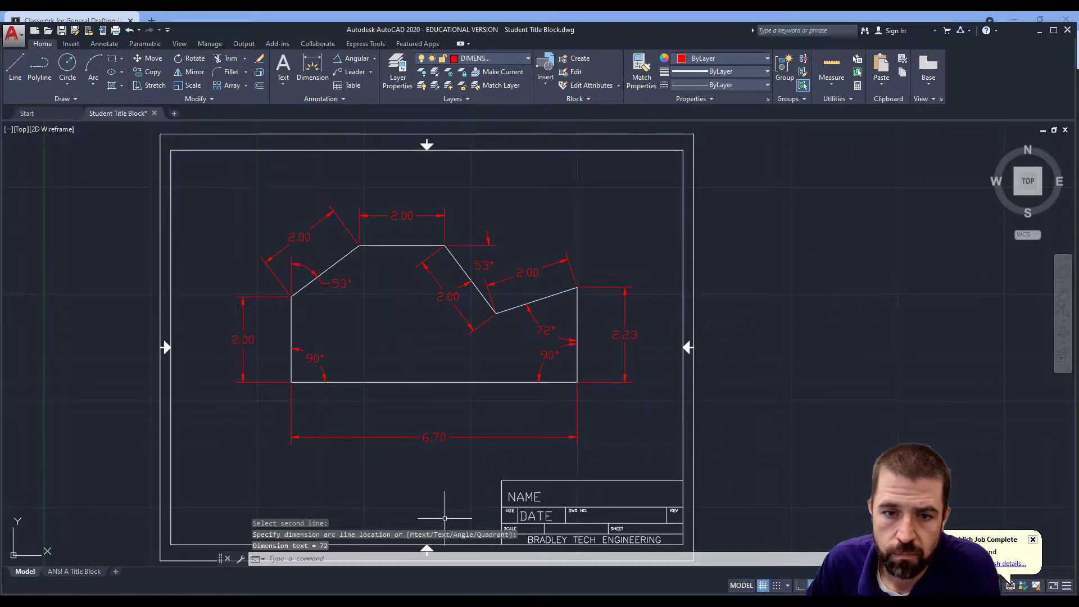
{"action": "key", "text": "alt+Tab"}
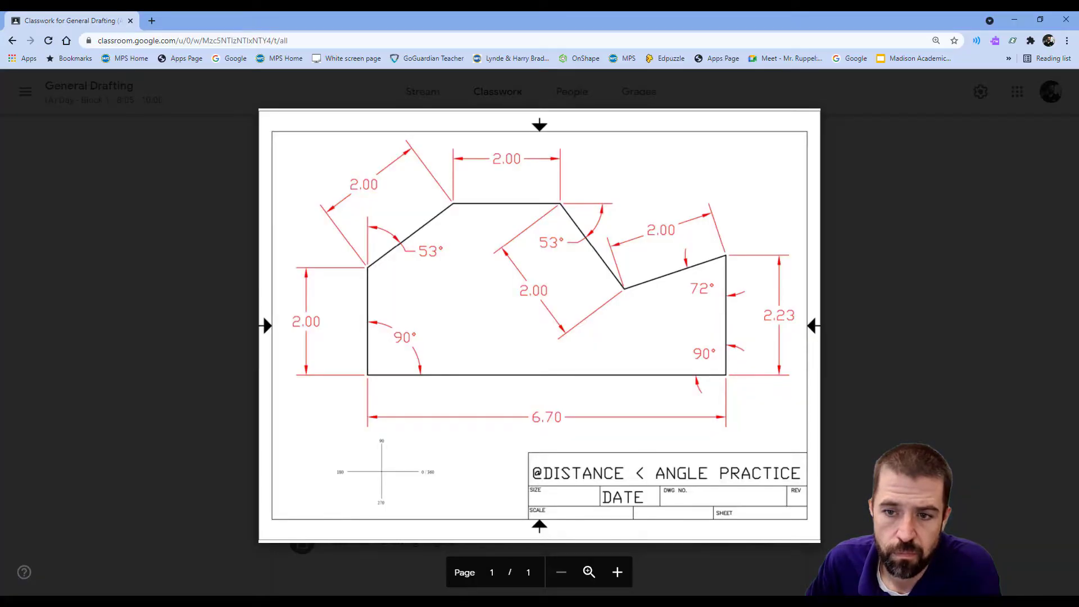
{"action": "key", "text": "alt+Tab"}
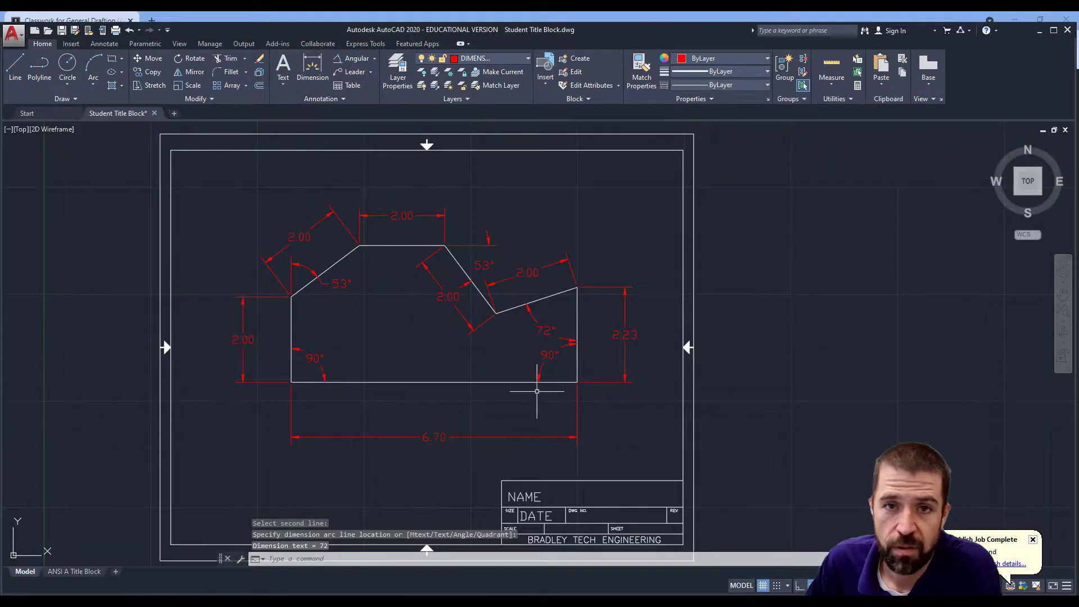